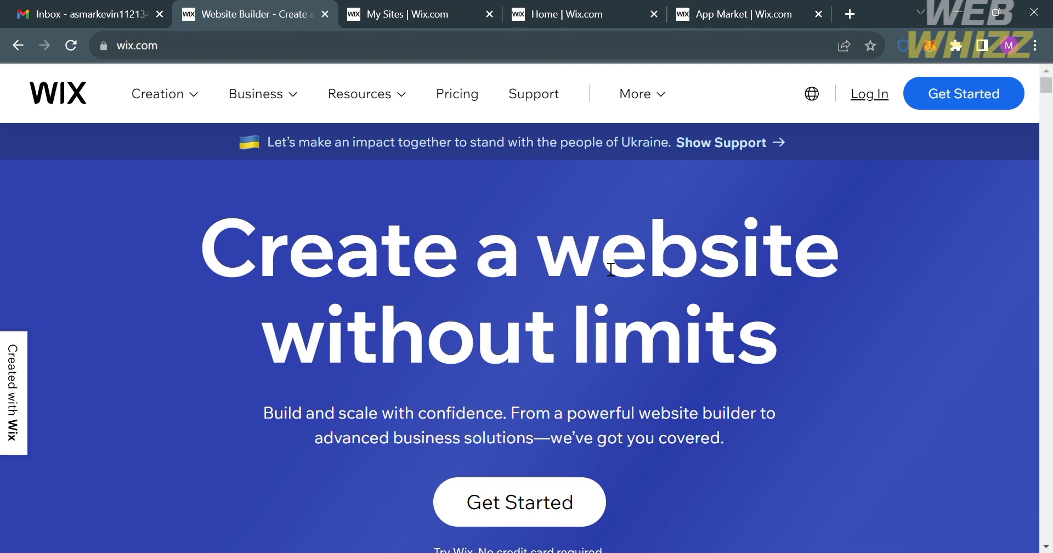
# Step: Look through the Wix homepage's sections on website creation, templates, business solutions and branding tools
pyautogui.scroll(-6, 366, 338)
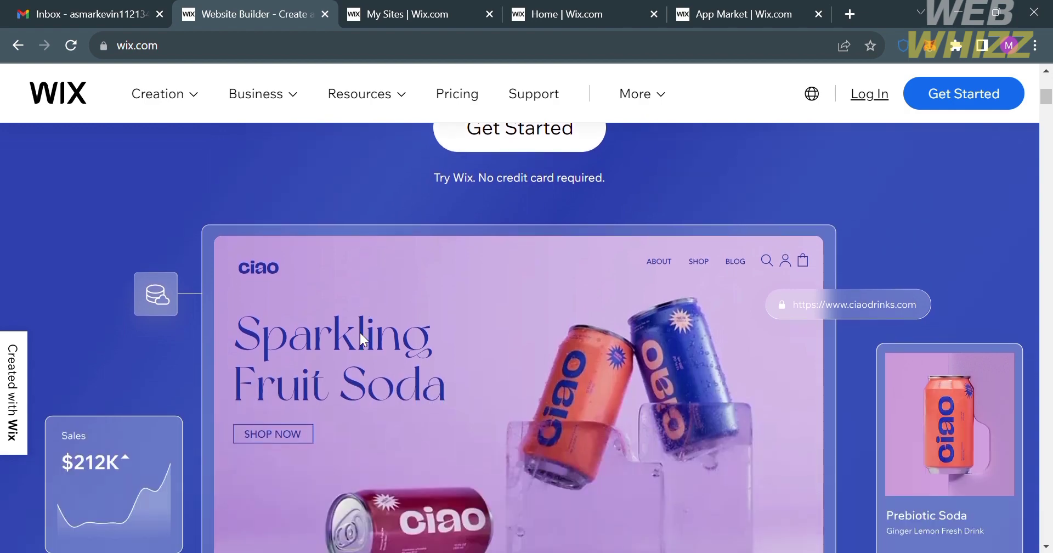
pyautogui.scroll(-3, 361, 334)
pyautogui.scroll(10, 367, 337)
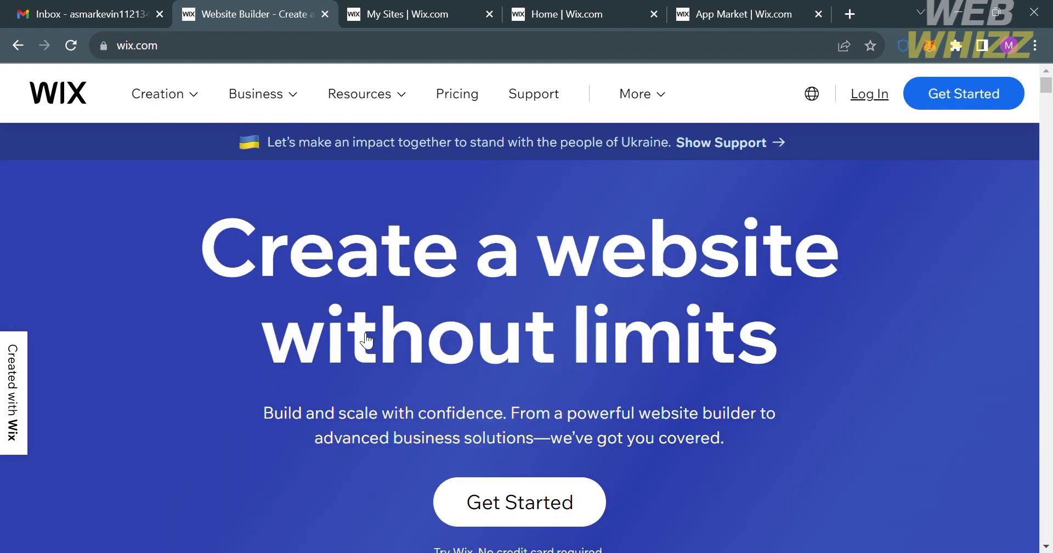
pyautogui.scroll(-10, 366, 340)
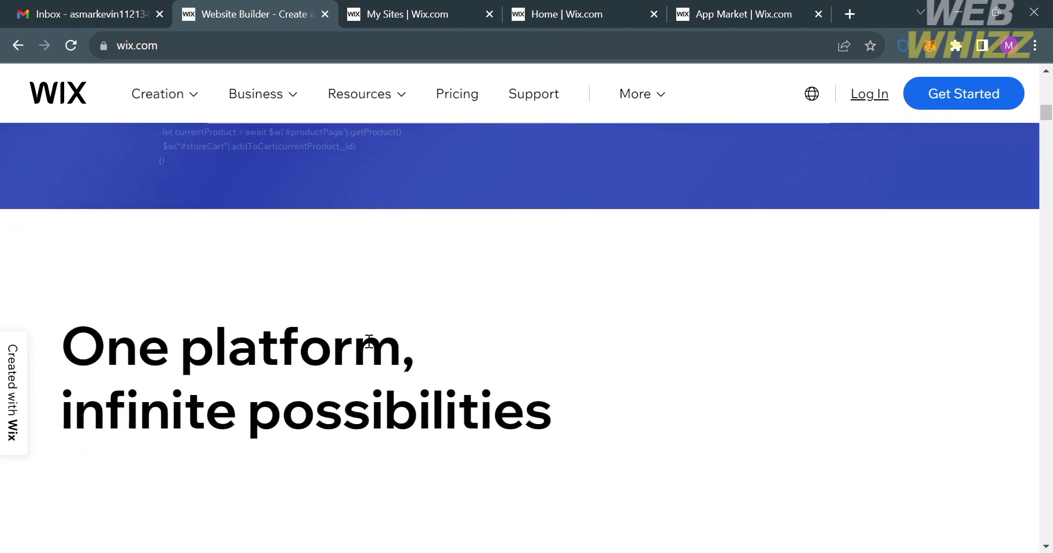
pyautogui.scroll(-8, 367, 340)
pyautogui.scroll(4, 361, 336)
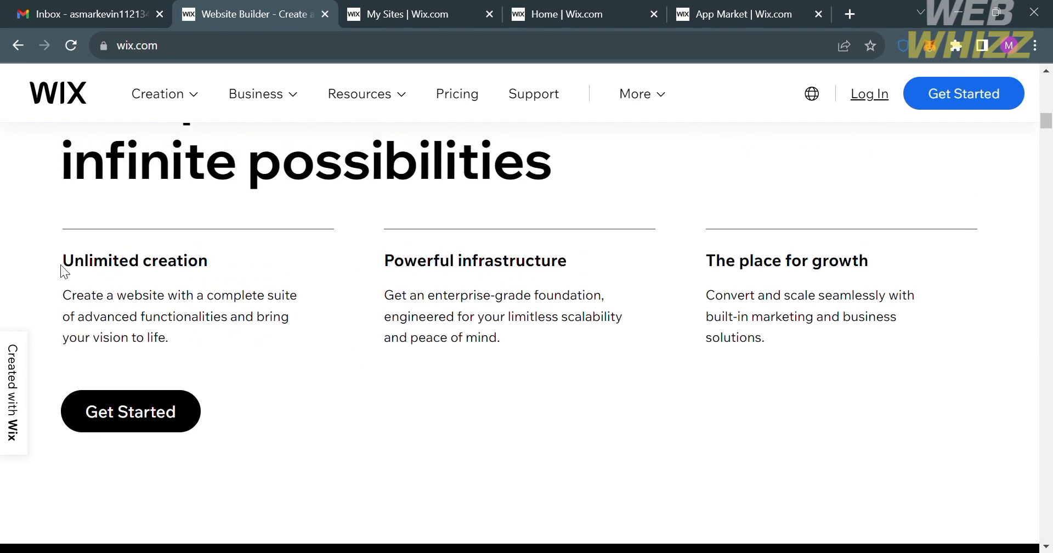
pyautogui.scroll(-10, 522, 343)
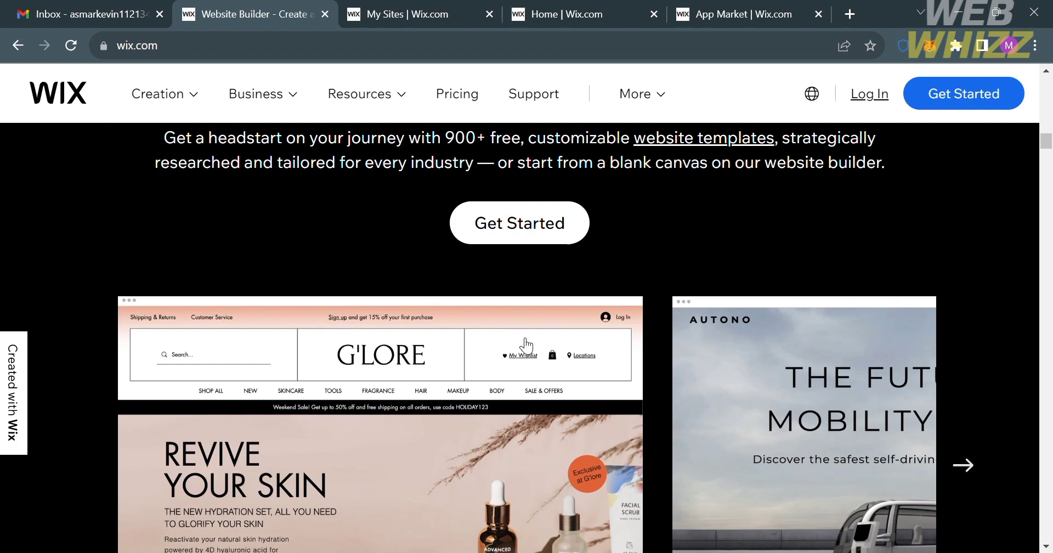
pyautogui.click(525, 342)
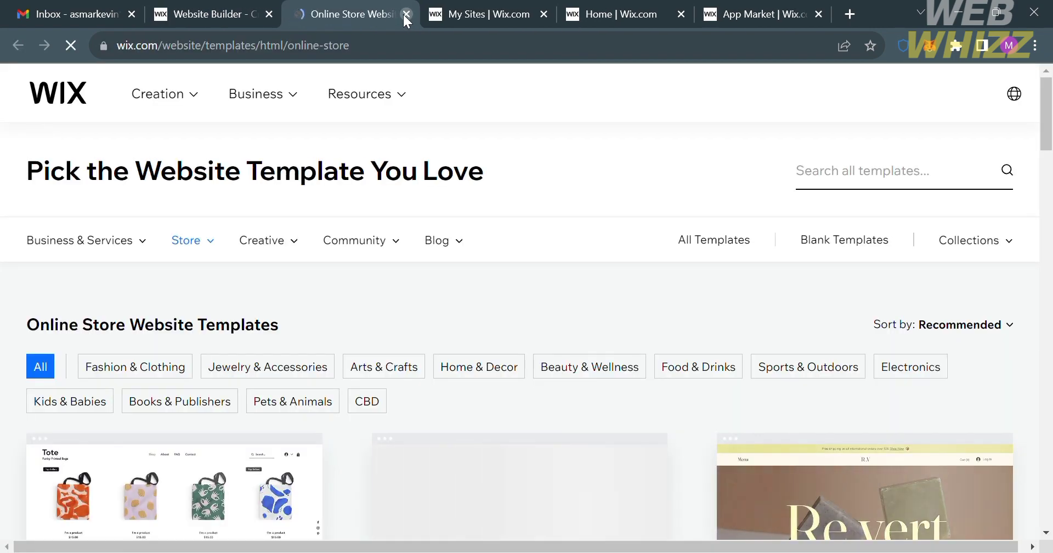
pyautogui.click(406, 14)
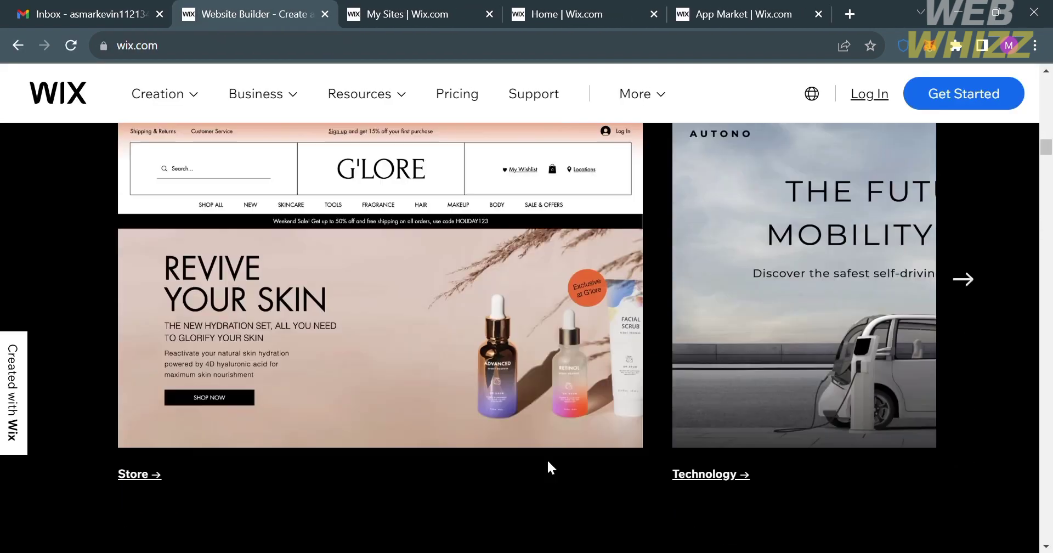
pyautogui.scroll(-18, 548, 461)
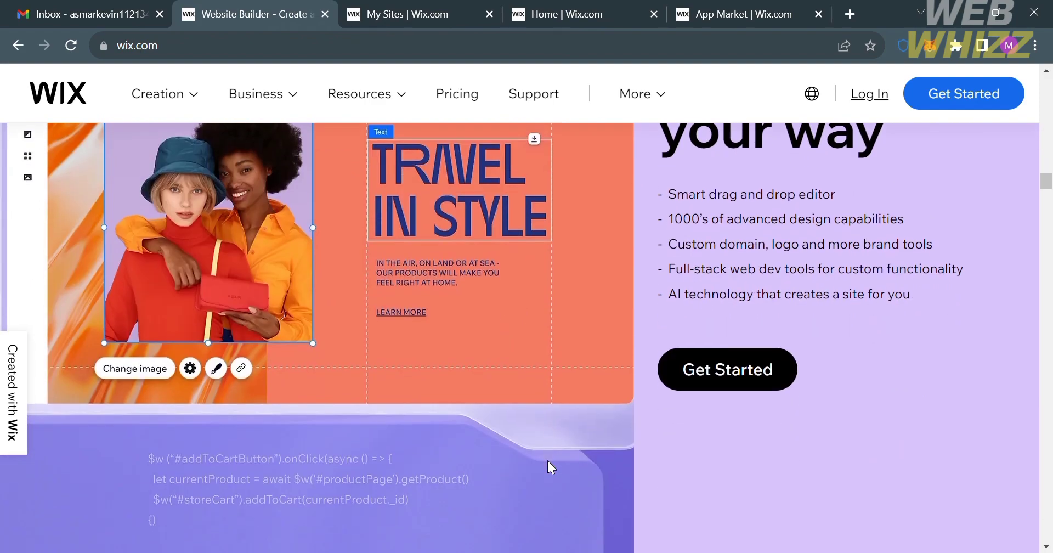
pyautogui.scroll(-15, 547, 460)
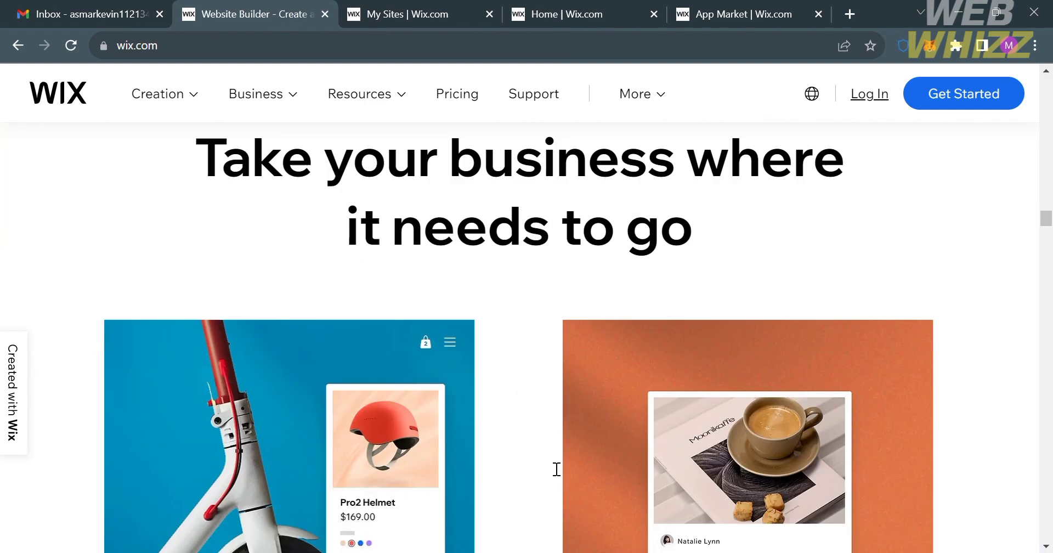
pyautogui.scroll(-16, 557, 470)
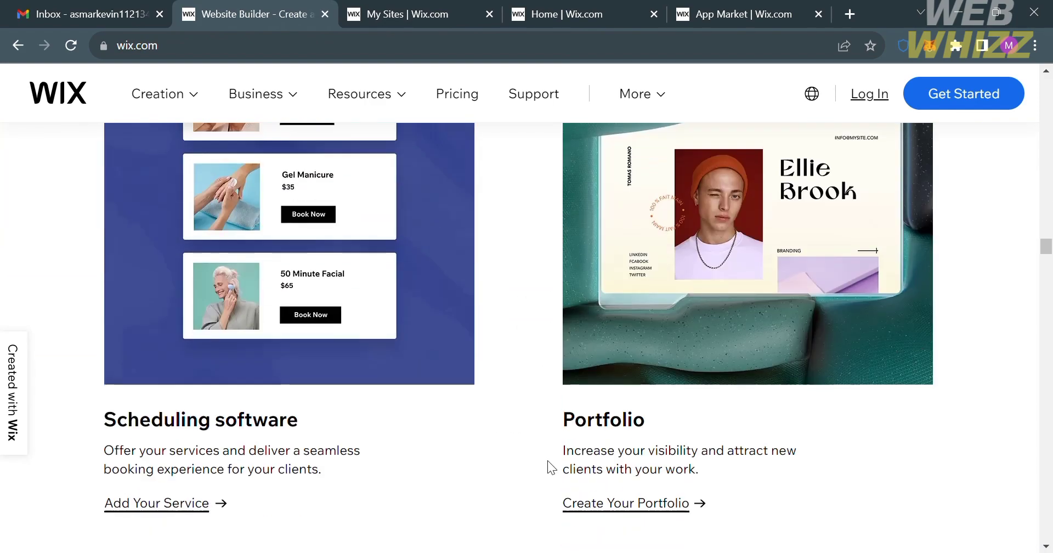
pyautogui.scroll(-8, 548, 461)
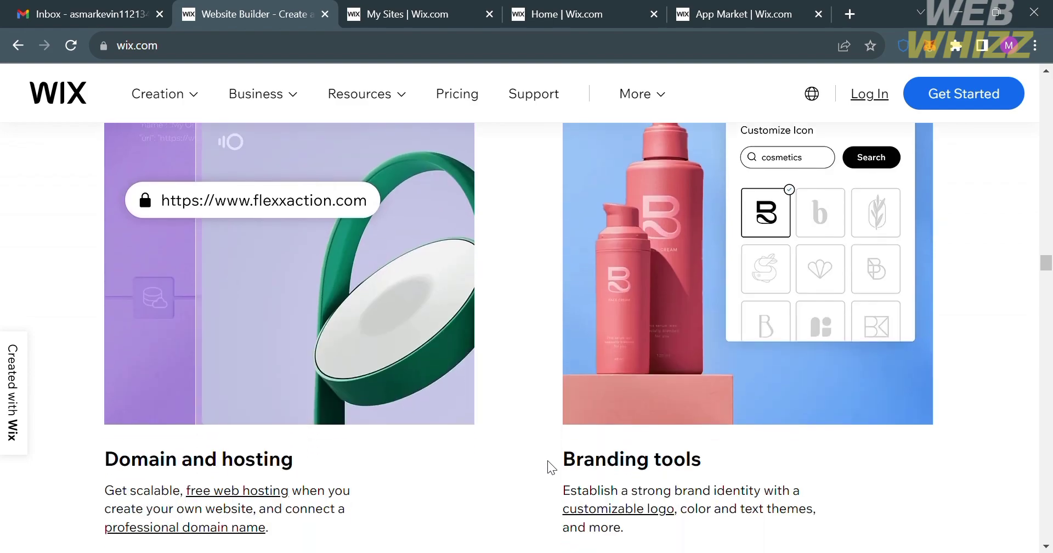
pyautogui.scroll(-15, 547, 459)
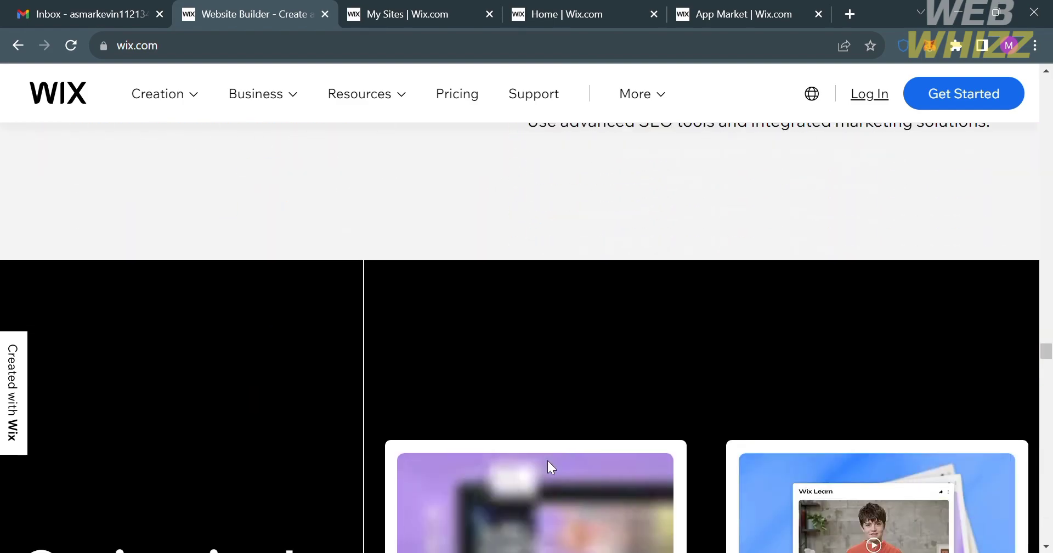
pyautogui.scroll(20, 547, 460)
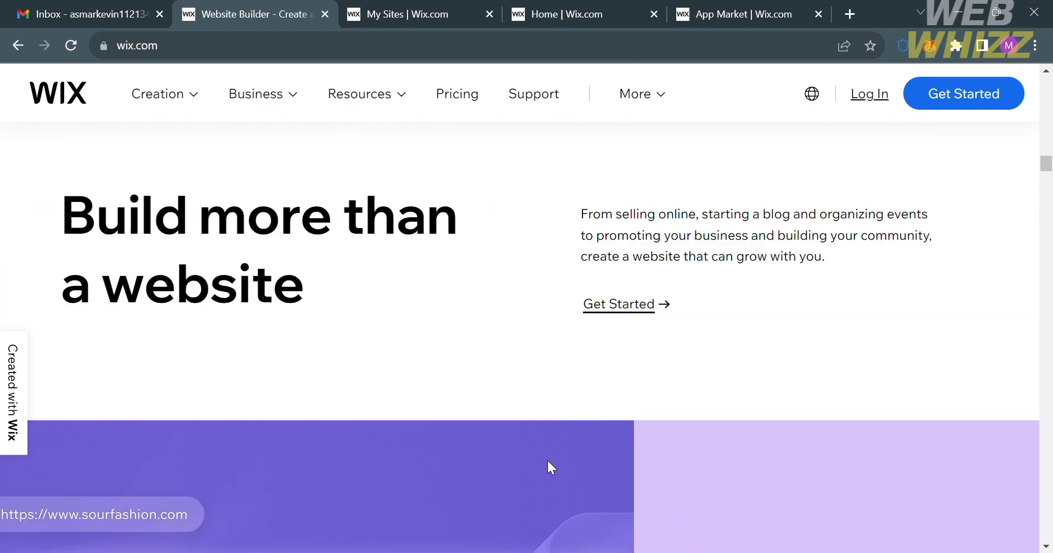
pyautogui.scroll(10, 547, 458)
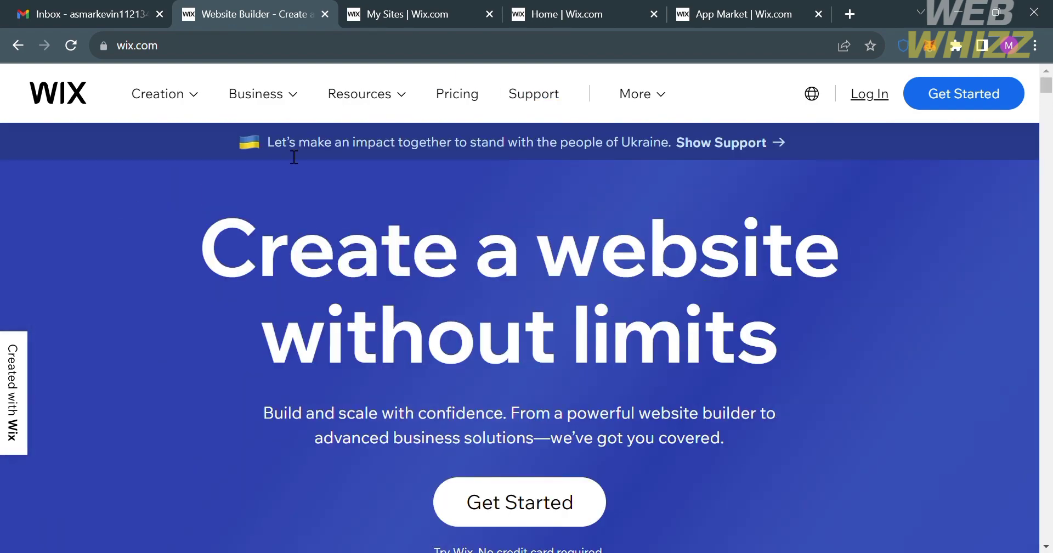
# Step: Open the Wix account sign-up page and switch to the log-in form for existing accounts
pyautogui.click(980, 110)
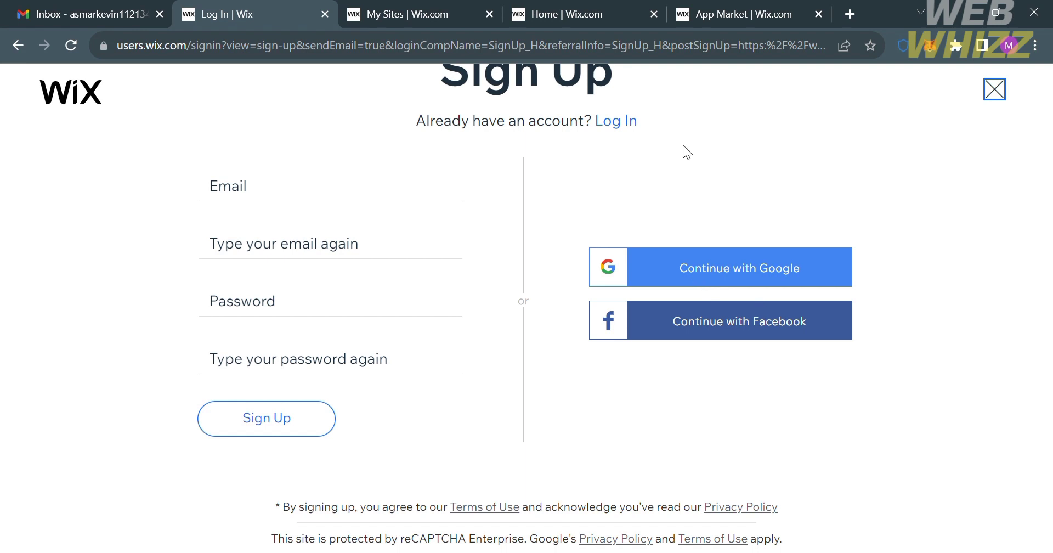
pyautogui.click(631, 124)
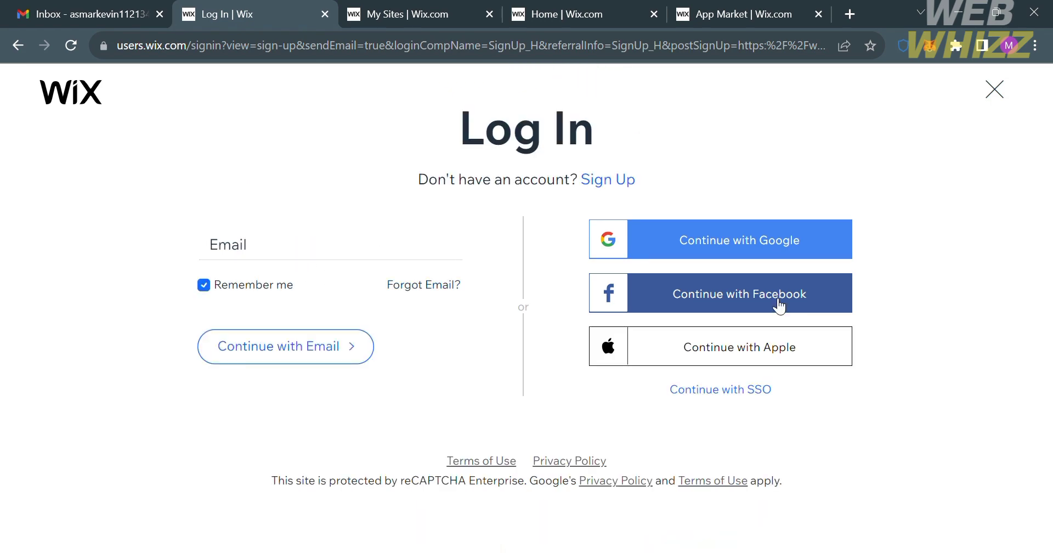
# Step: Switch to the My Sites page and open the dashboard of My Site 3
pyautogui.click(409, 8)
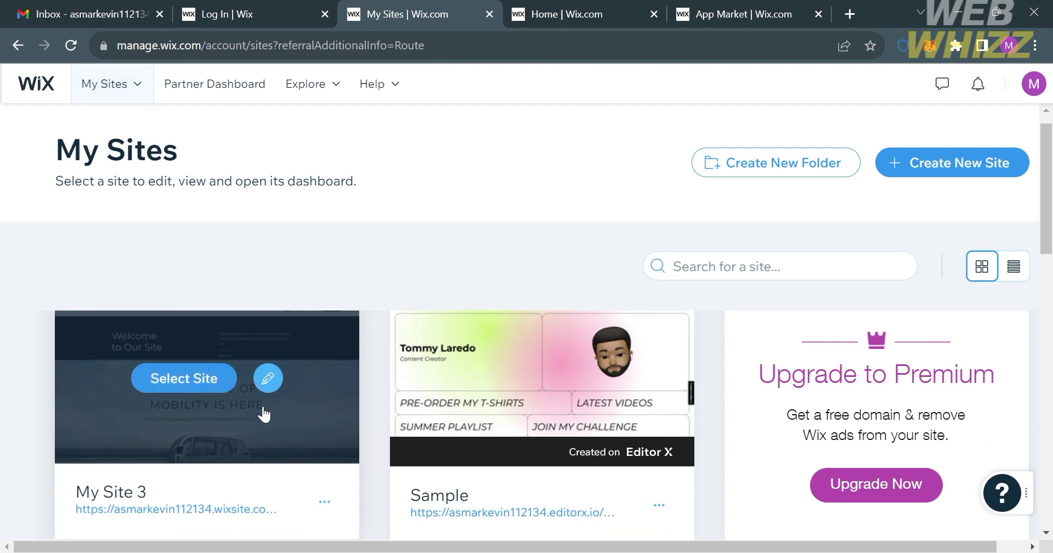
pyautogui.scroll(-5, 263, 414)
pyautogui.scroll(3, 264, 412)
pyautogui.scroll(3, 264, 414)
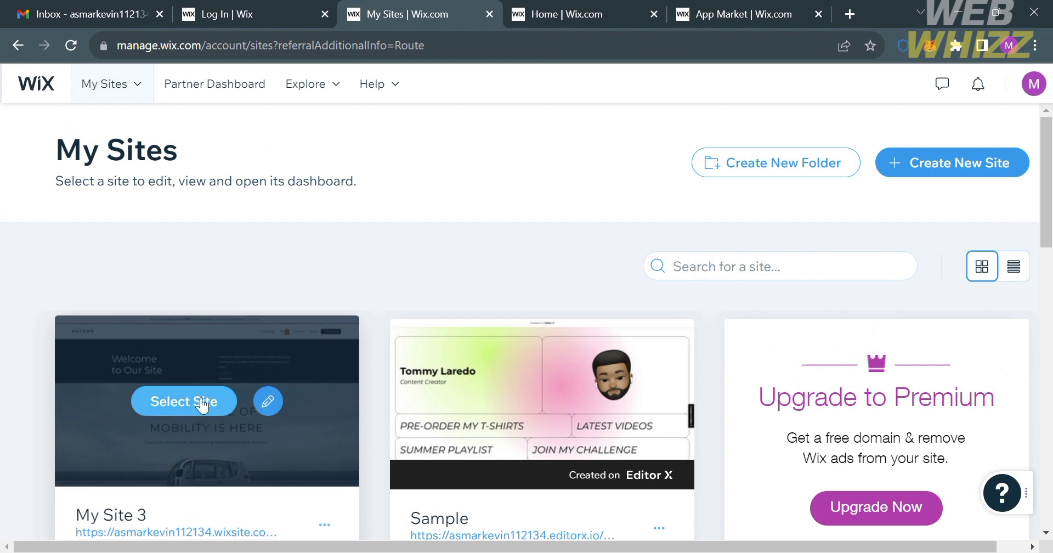
pyautogui.click(203, 405)
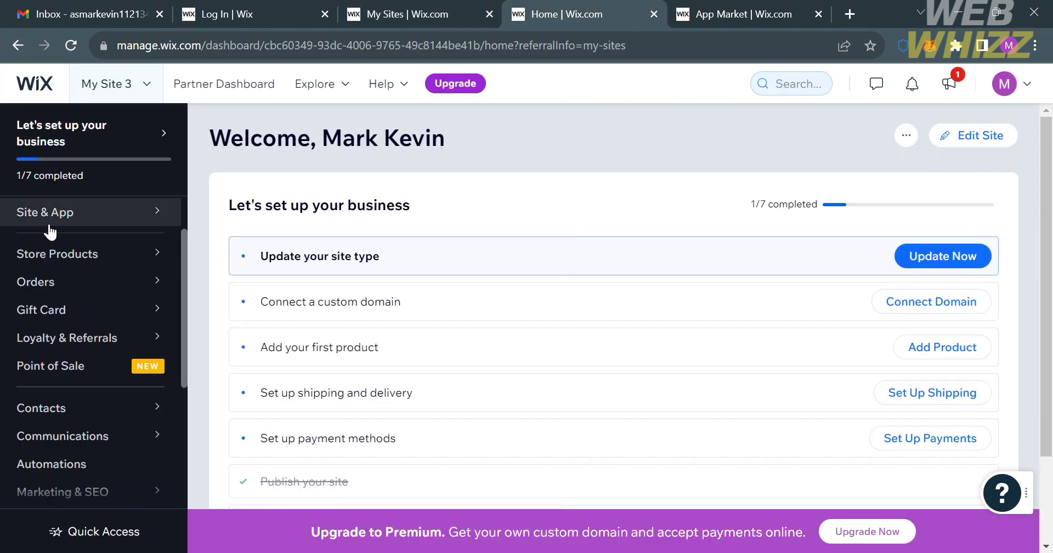
# Step: Open the App Market from the My Site 3 dashboard
pyautogui.scroll(-3, 50, 314)
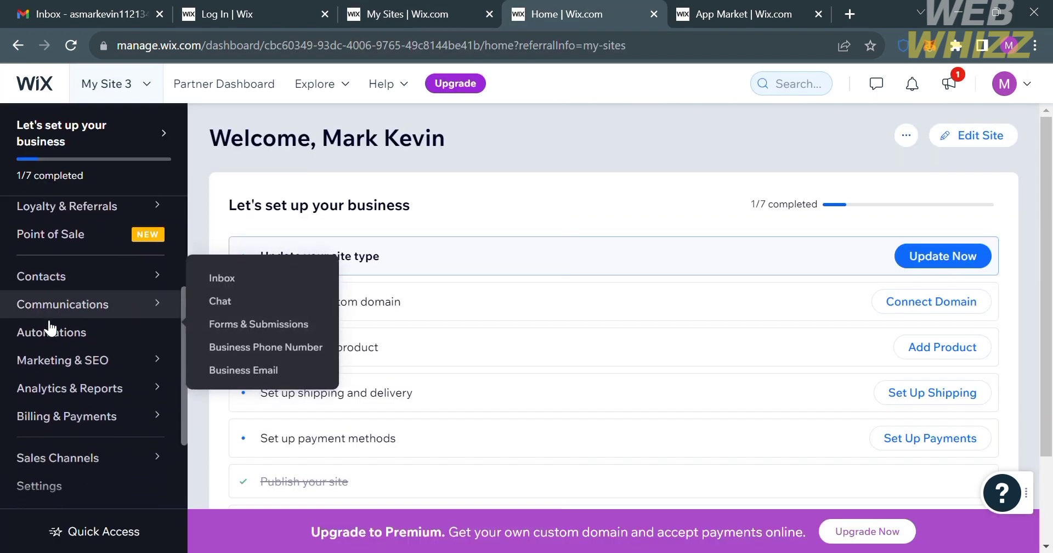
pyautogui.moveTo(164, 384)
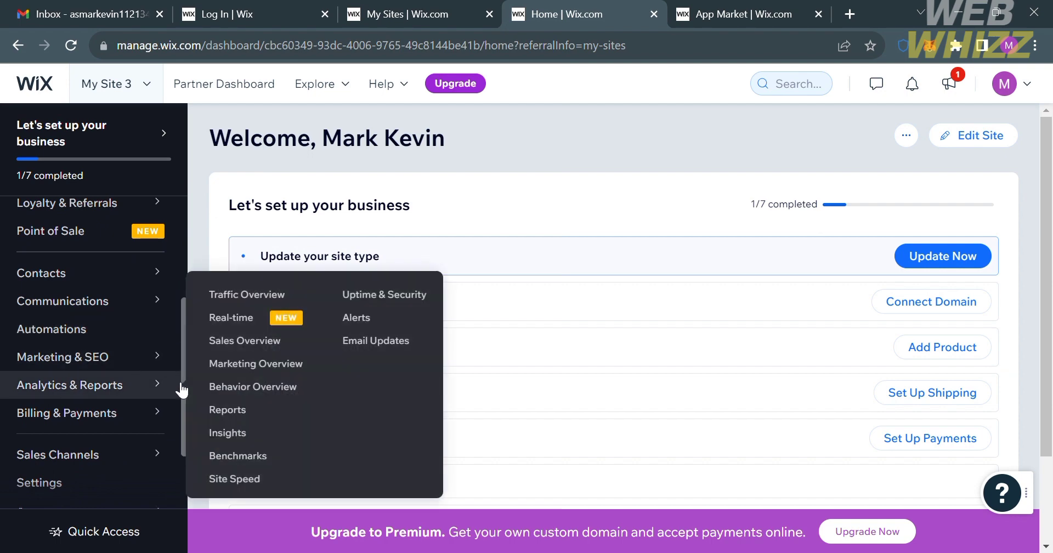
pyautogui.scroll(-2, 181, 389)
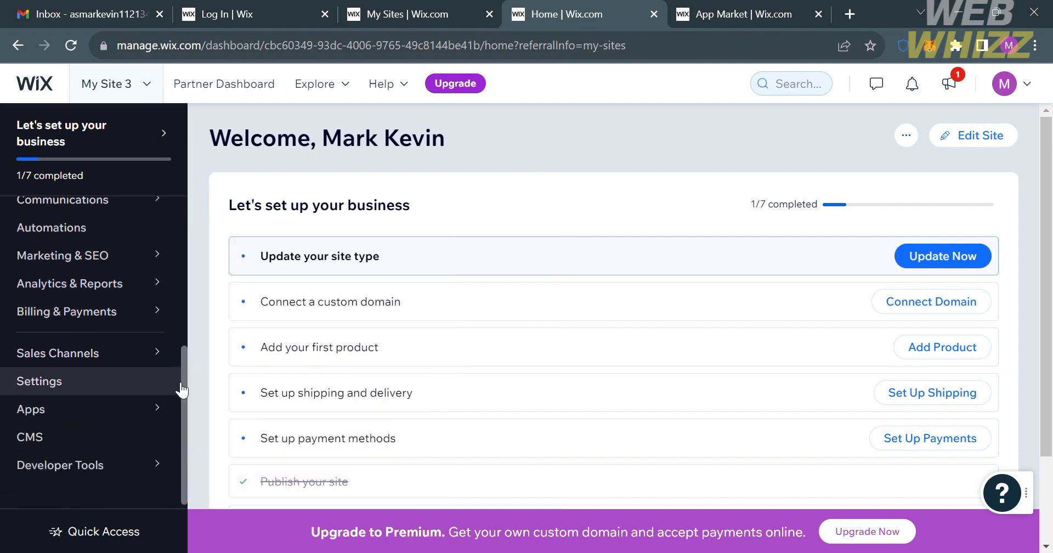
pyautogui.scroll(2, 170, 259)
pyautogui.scroll(-2, 169, 259)
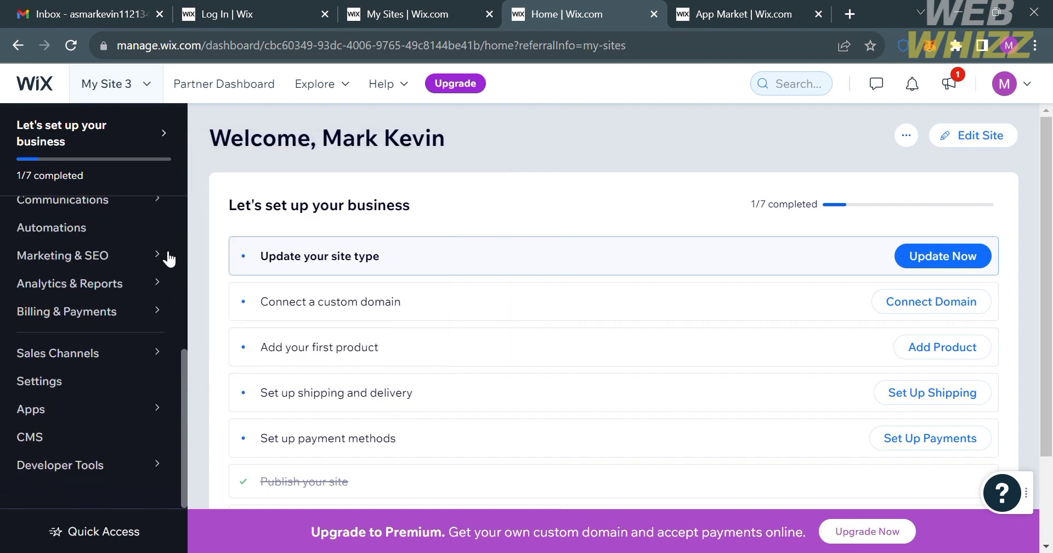
pyautogui.moveTo(164, 408)
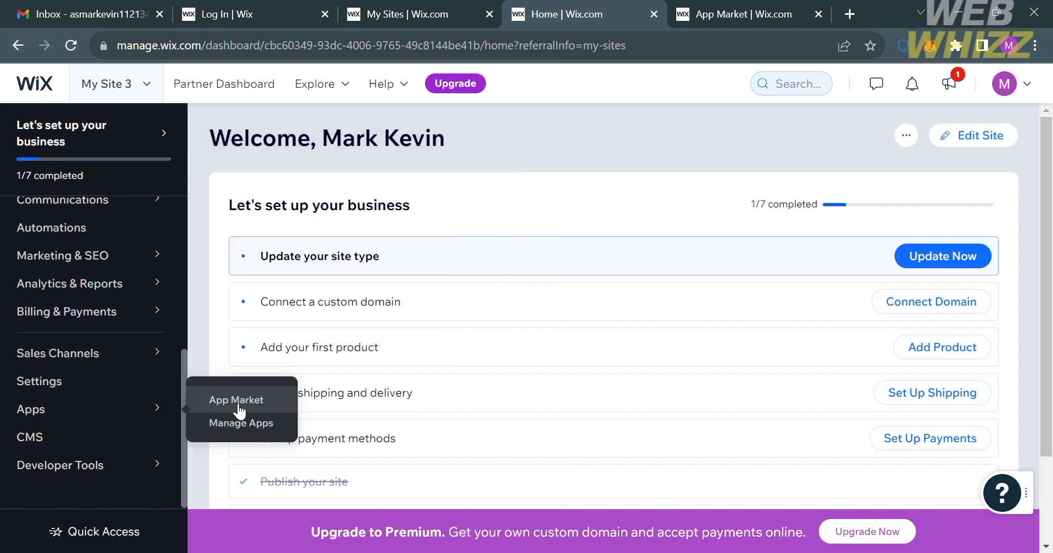
pyautogui.click(239, 405)
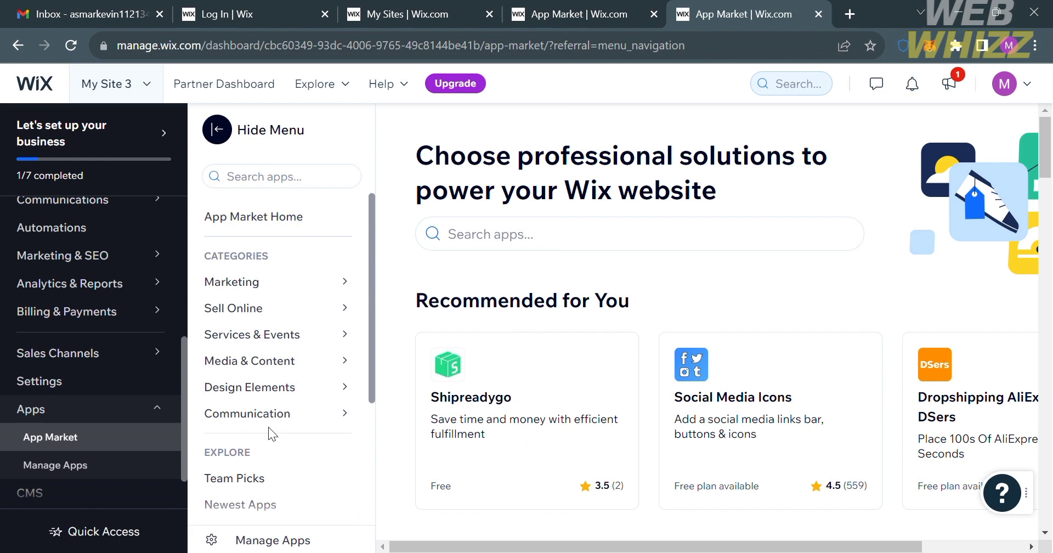
# Step: Search the App Market for "members app" and open the Wix Members Area app page
pyautogui.click(314, 175)
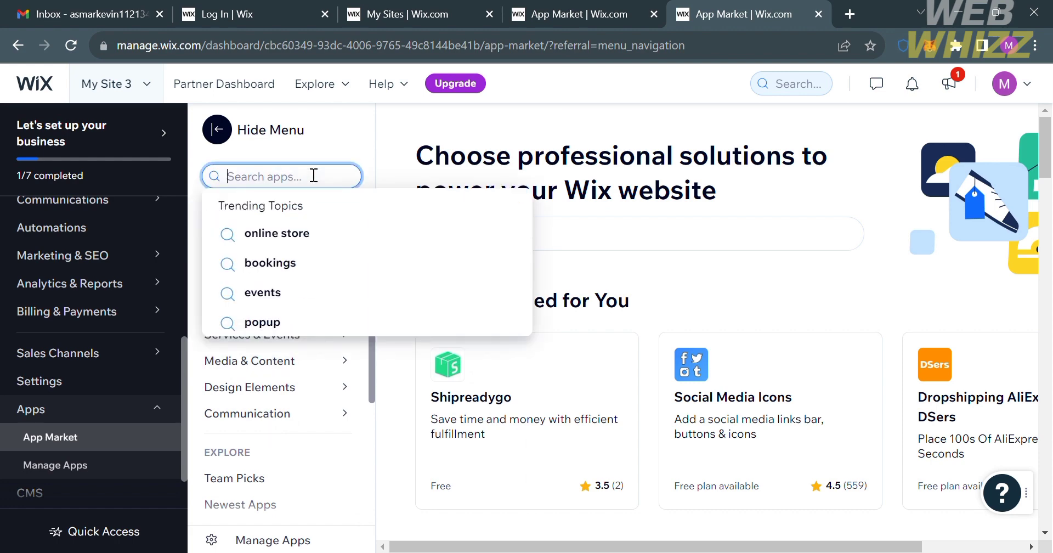
pyautogui.write('members app')
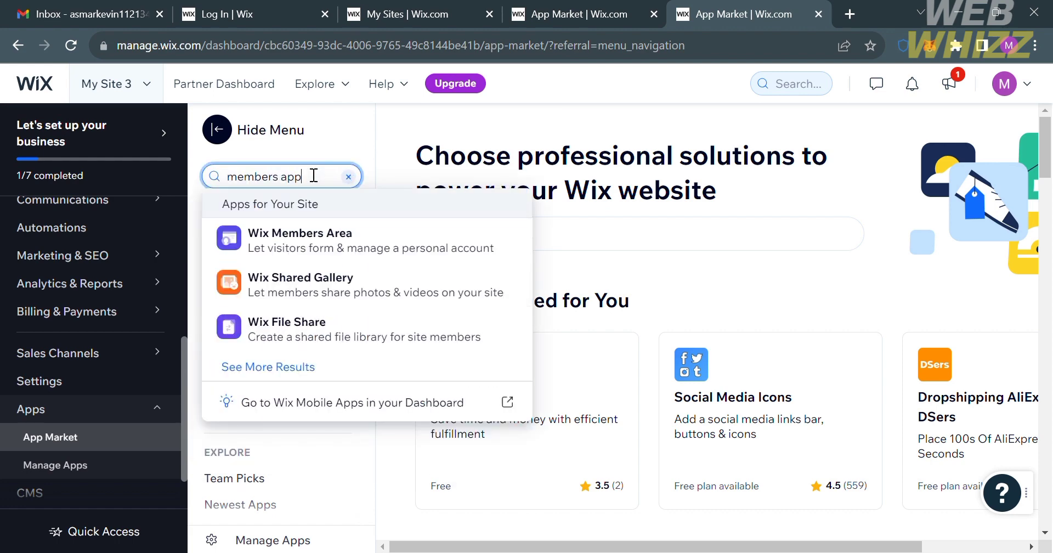
pyautogui.click(291, 235)
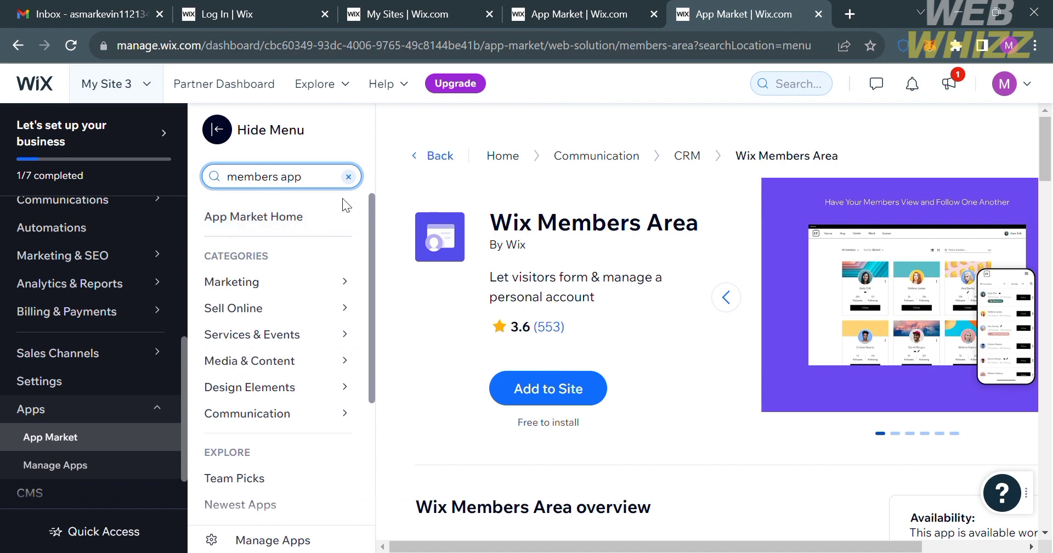
# Step: Examine the Wix Members Area app's reviews and overview, hiding the site dashboard's navigation menu to widen the page
pyautogui.scroll(-3, 643, 436)
pyautogui.scroll(-5, 643, 436)
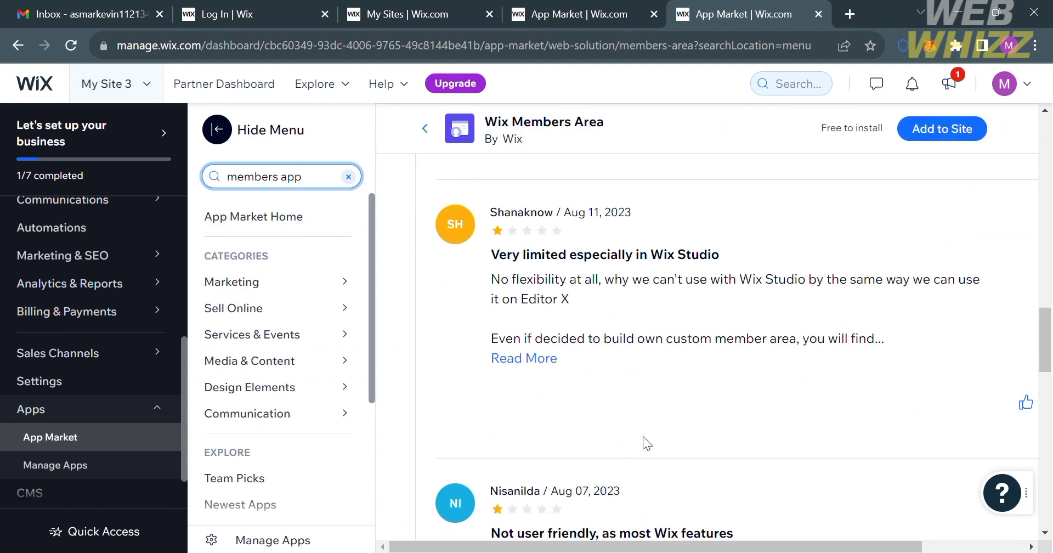
pyautogui.scroll(10, 643, 437)
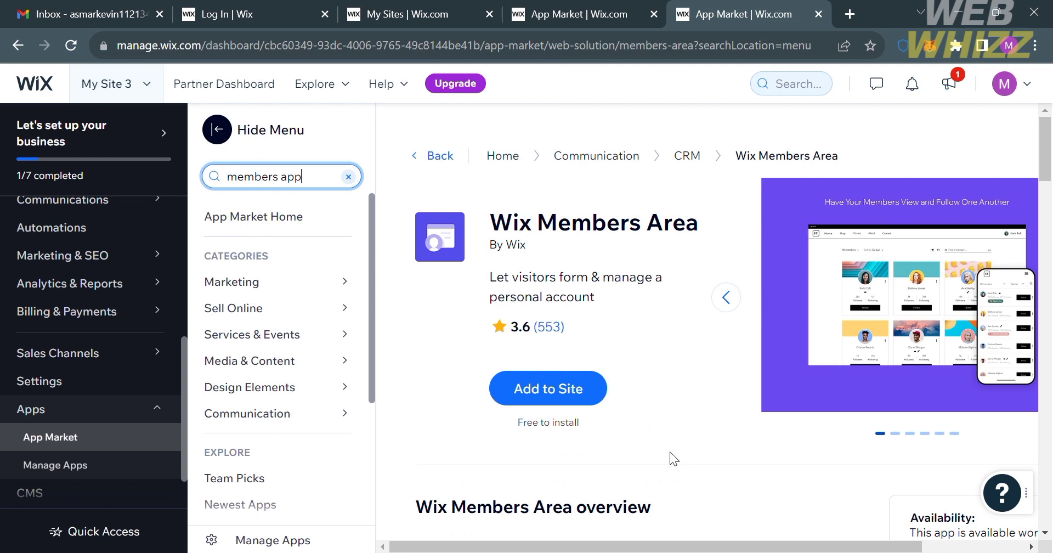
pyautogui.scroll(-1, 670, 452)
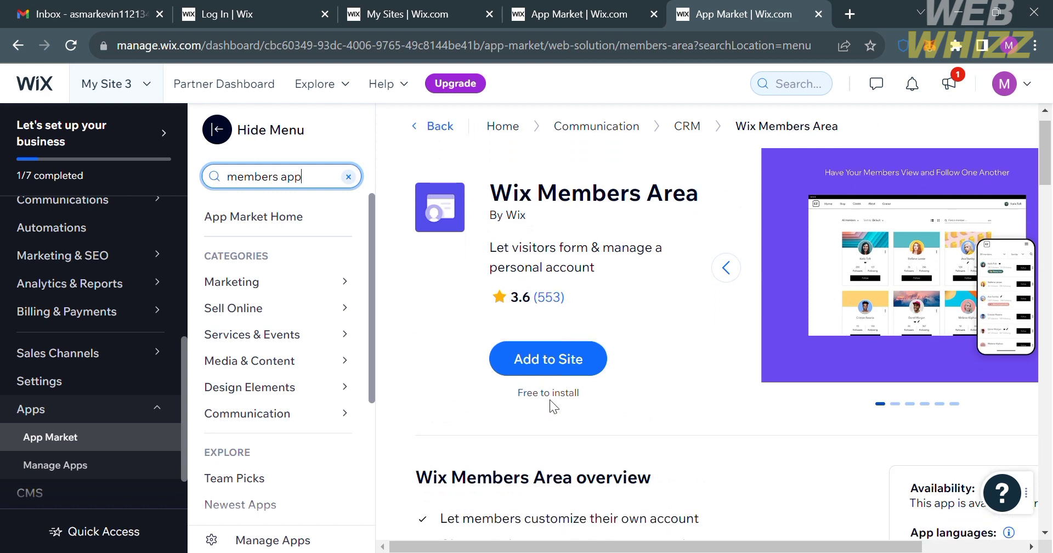
pyautogui.scroll(-4, 553, 407)
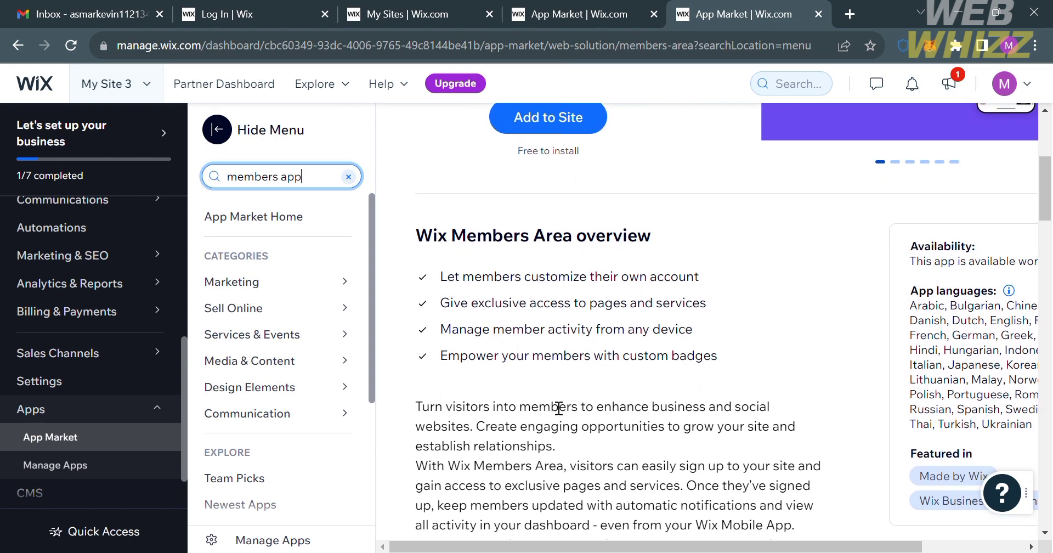
pyautogui.scroll(-1, 559, 408)
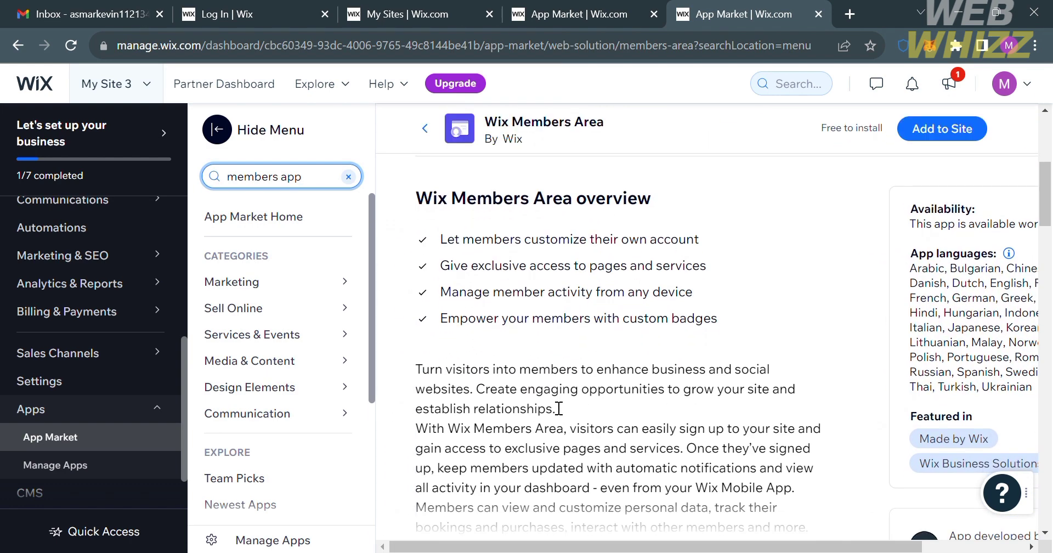
pyautogui.click(227, 131)
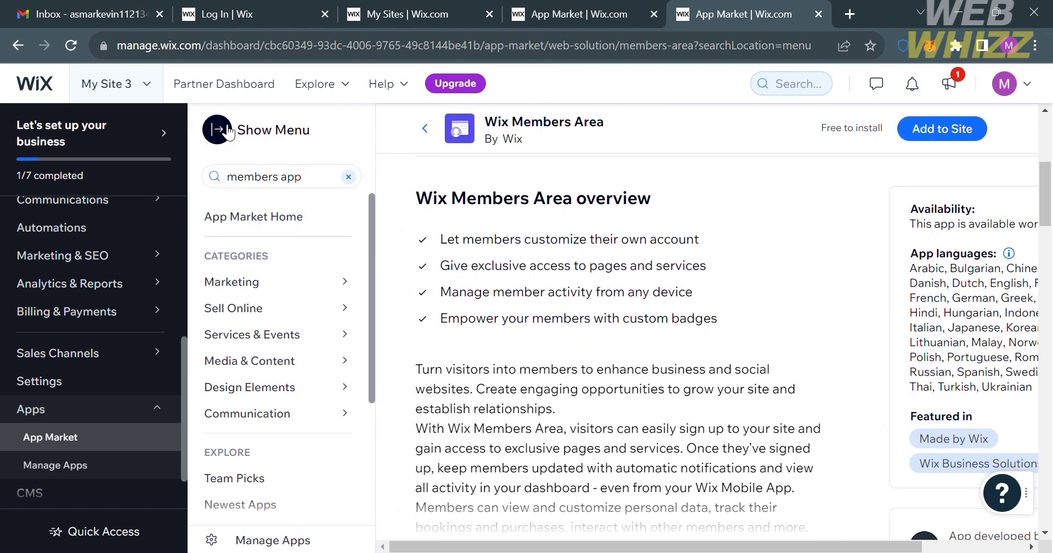
pyautogui.scroll(-1, 366, 363)
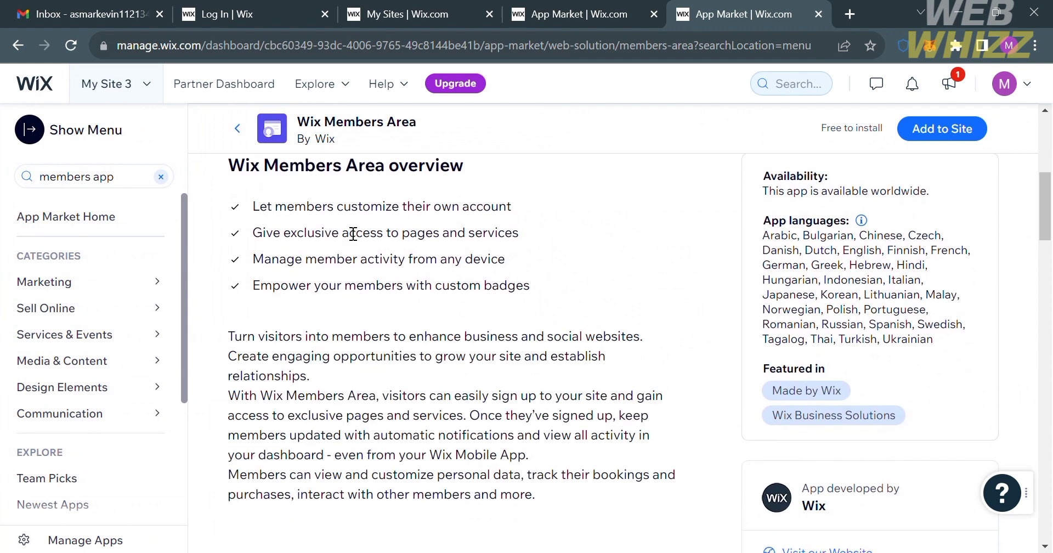
# Step: Examine the Wix Members Area app's overview, supported languages and customer reviews
pyautogui.scroll(-2, 353, 234)
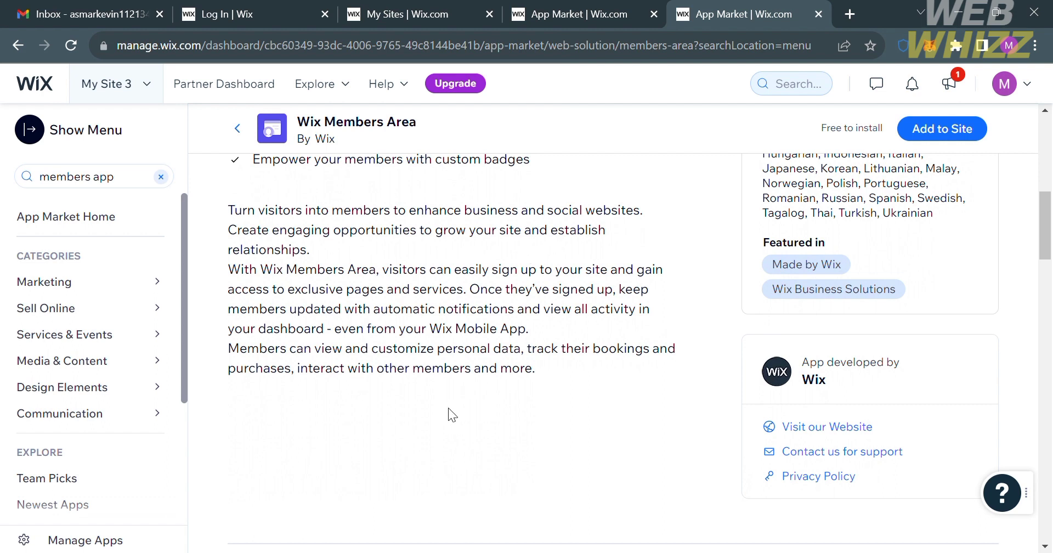
pyautogui.scroll(2, 627, 409)
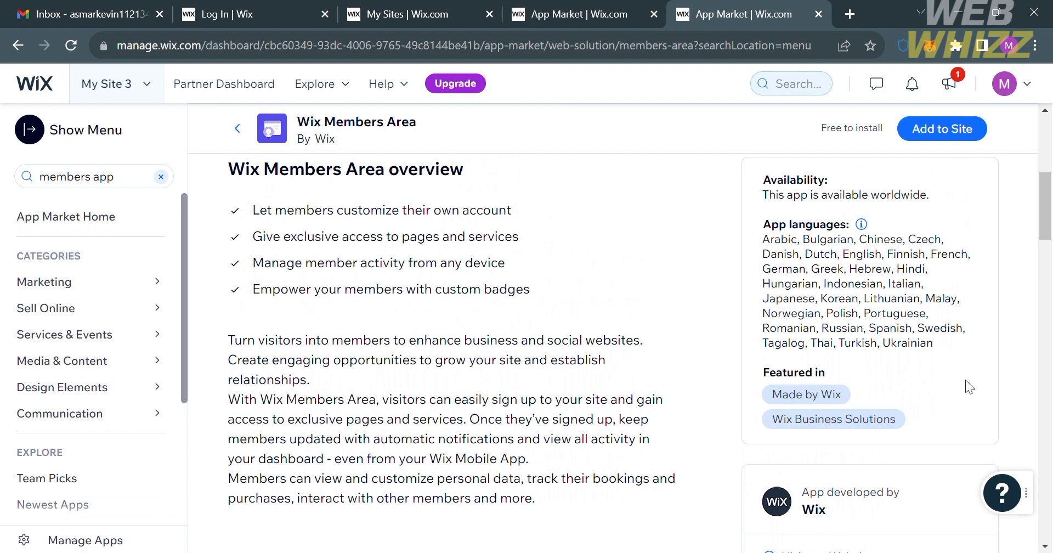
pyautogui.moveTo(953, 357); pyautogui.dragTo(750, 237)
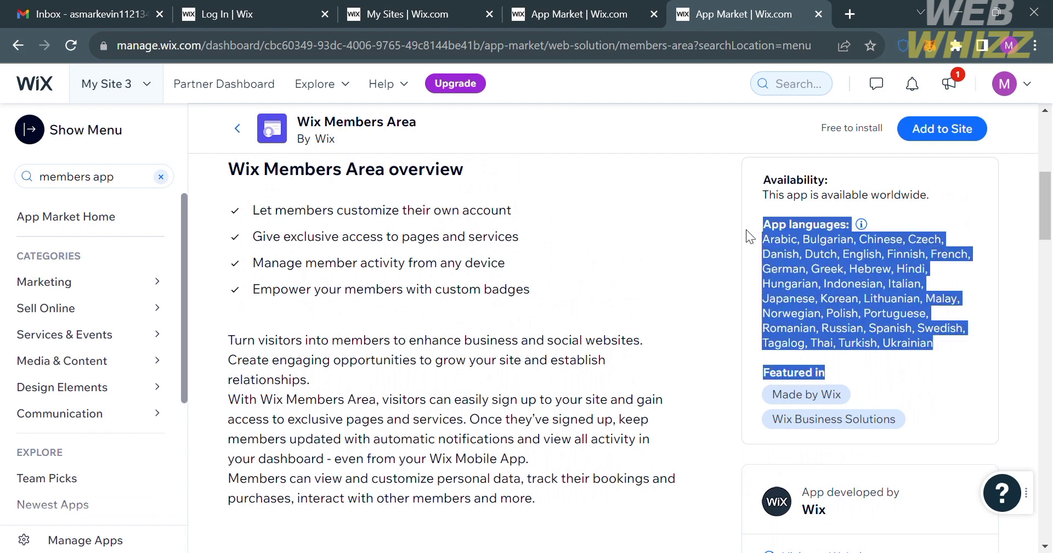
pyautogui.click(751, 237)
pyautogui.scroll(-8, 751, 237)
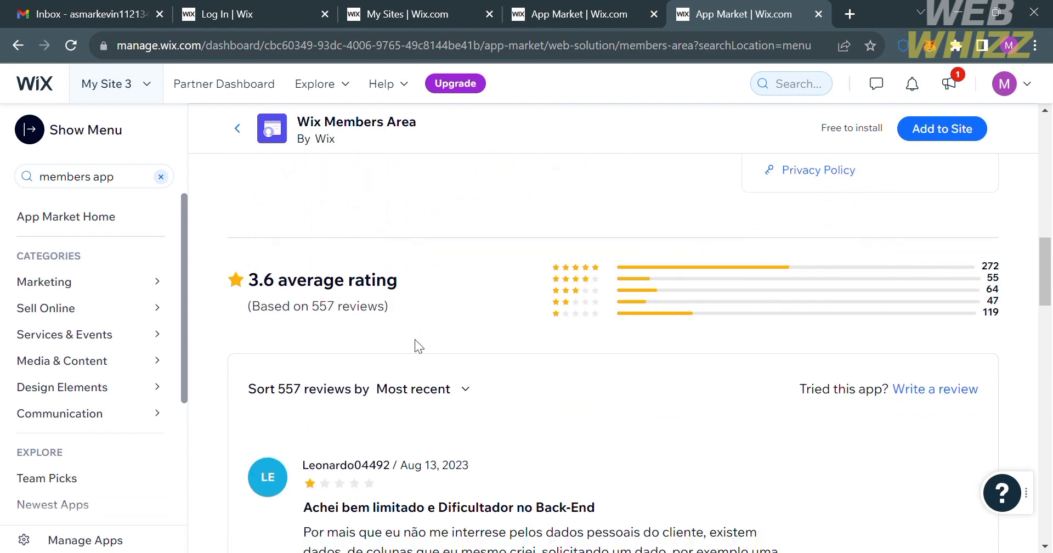
pyautogui.scroll(-5, 414, 339)
pyautogui.scroll(-7, 415, 339)
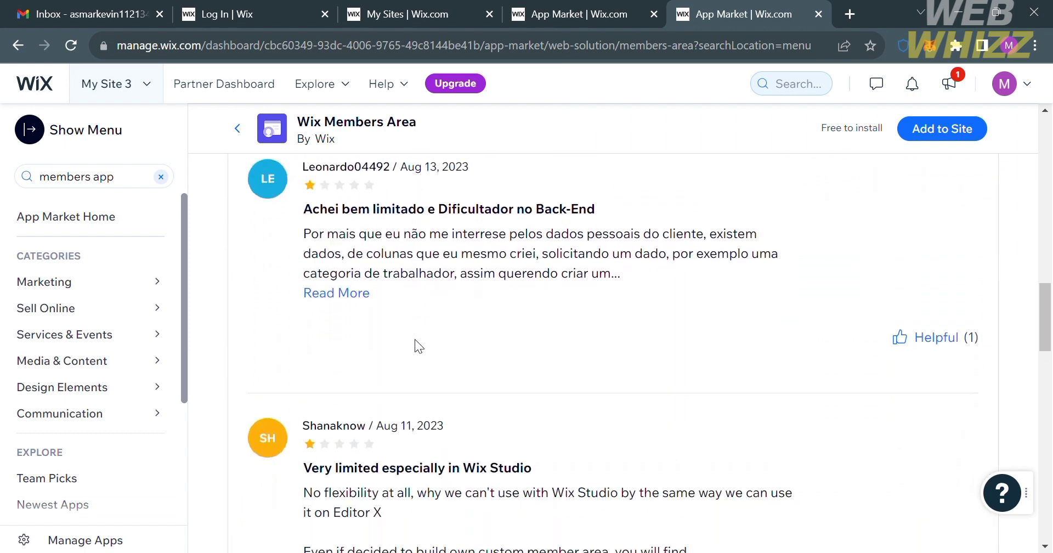
# Step: Add the Wix Members Area app to My Site 3 from its app page
pyautogui.scroll(20, 422, 346)
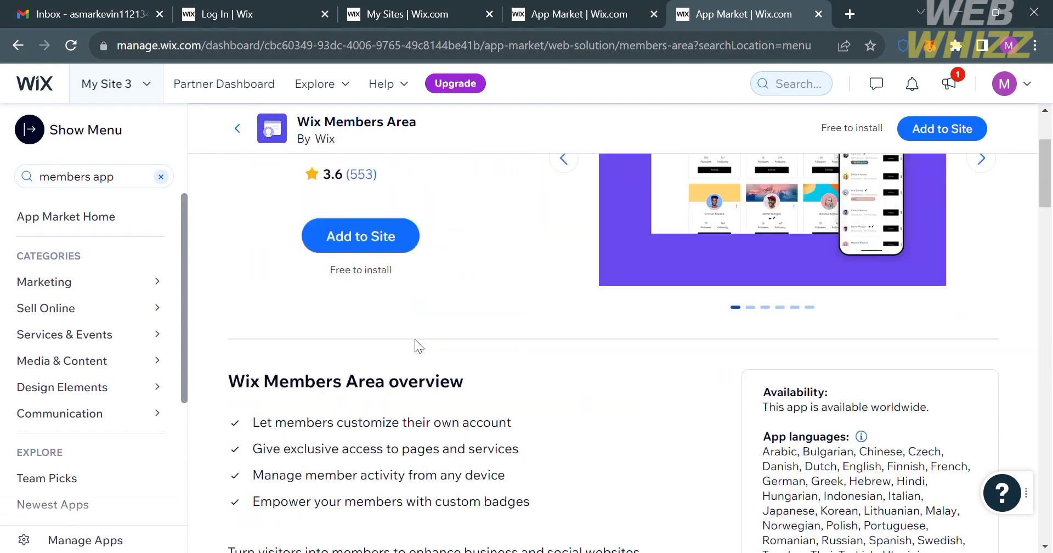
pyautogui.scroll(-1, 416, 340)
pyautogui.scroll(1, 415, 340)
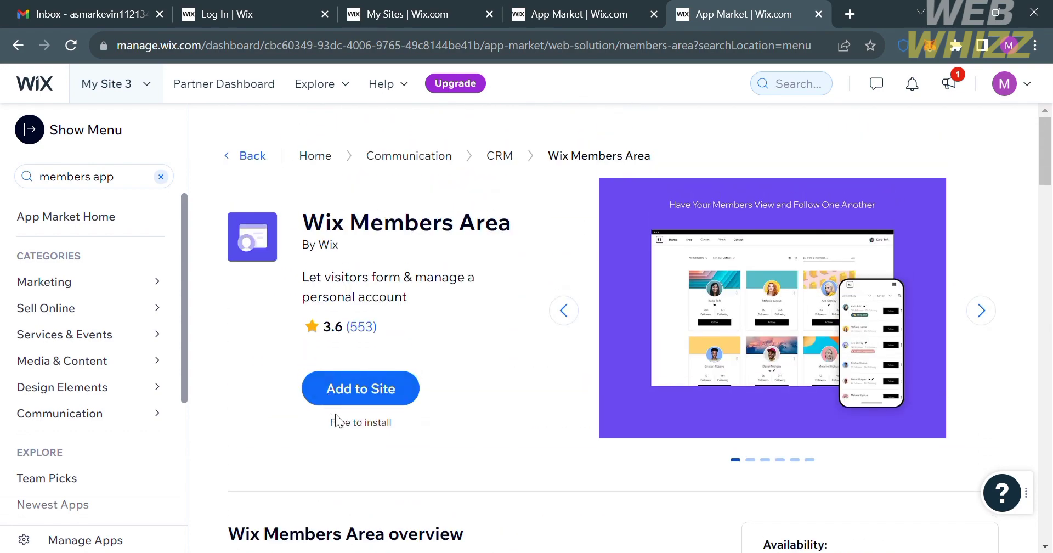
pyautogui.click(359, 393)
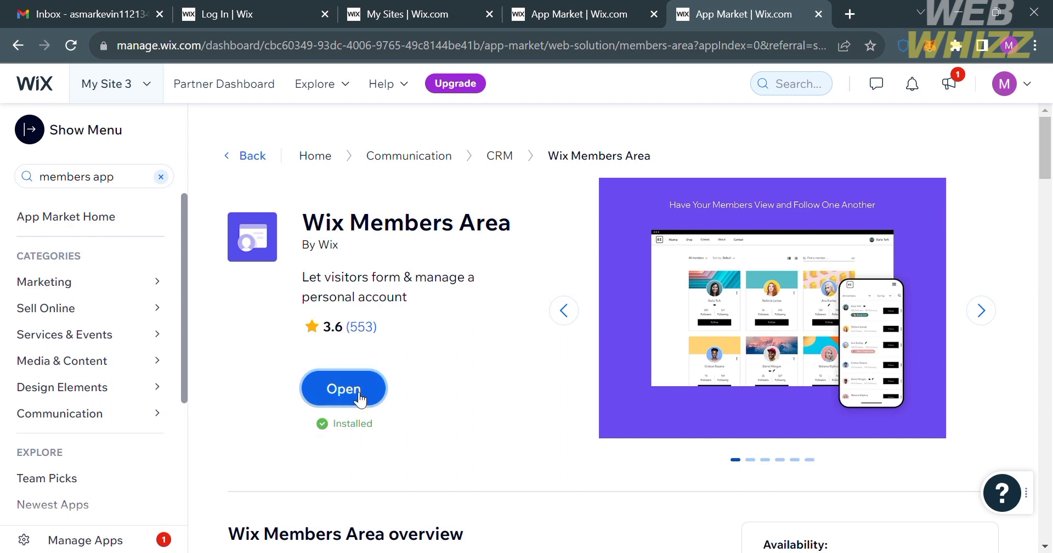
# Step: Return to the My Site 3 dashboard and open the site in the website editor
pyautogui.click(117, 83)
pyautogui.click(150, 179)
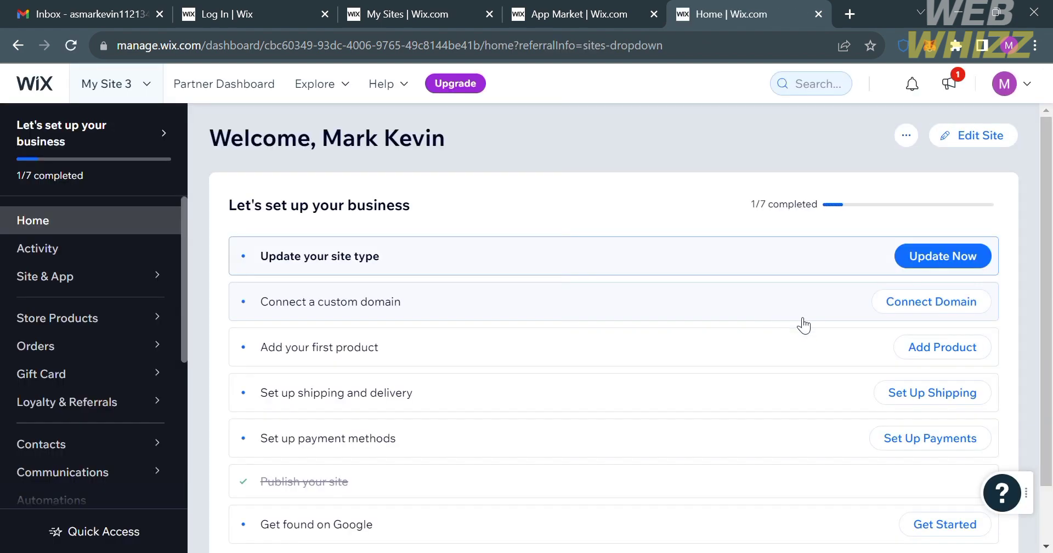
pyautogui.scroll(-2, 584, 388)
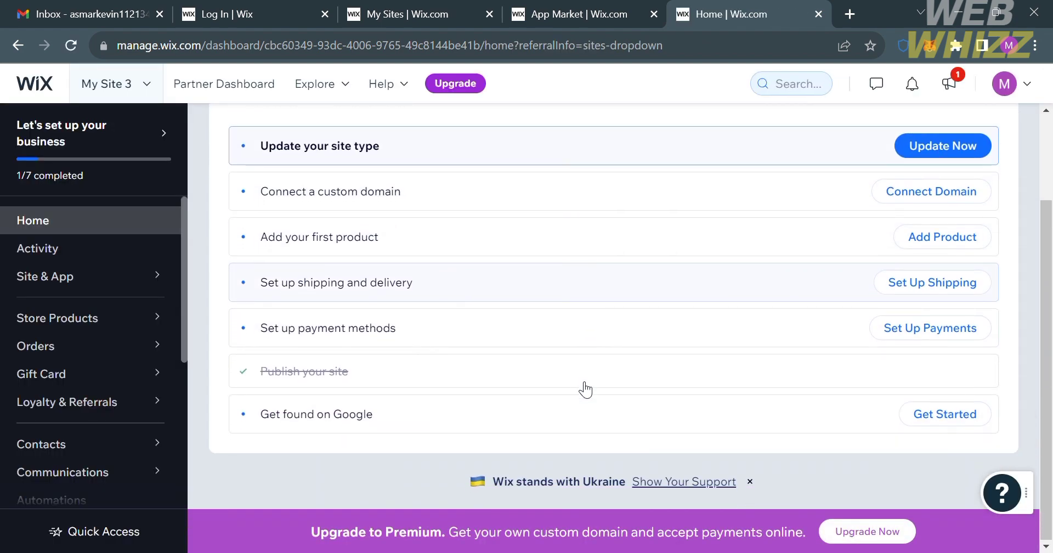
pyautogui.scroll(3, 584, 389)
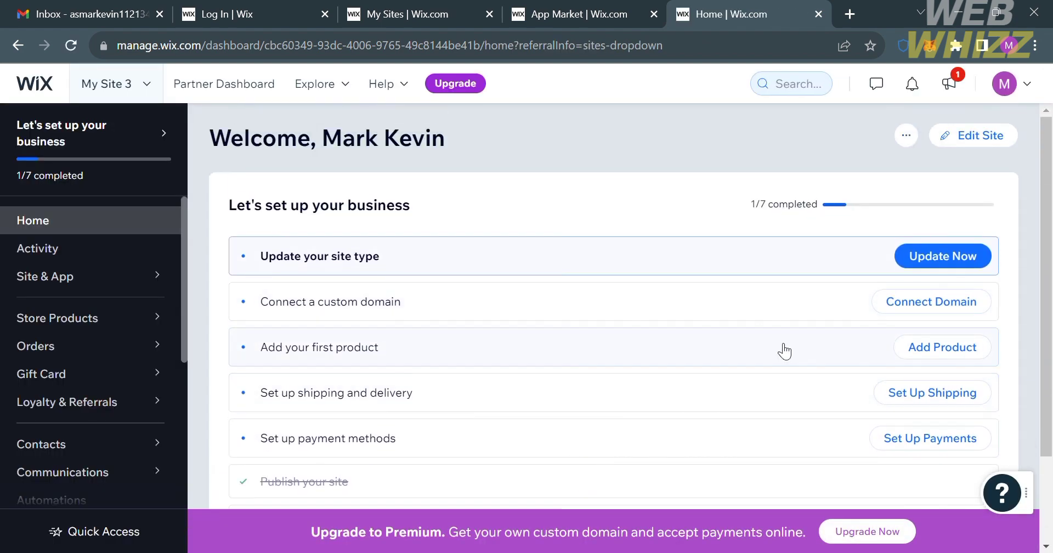
pyautogui.click(998, 135)
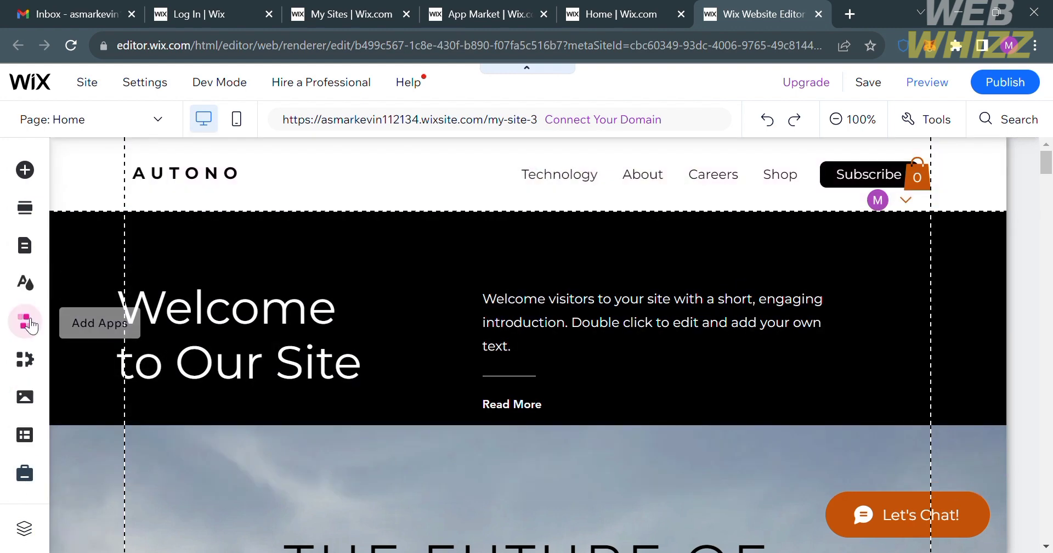
# Step: Open the list of the site's installed apps in the editor's App Market
pyautogui.click(26, 324)
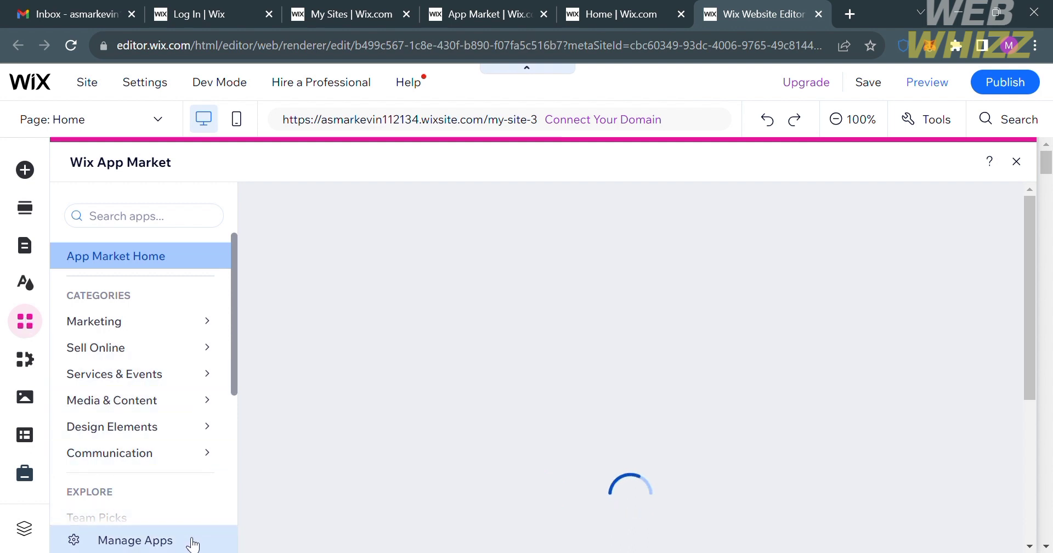
pyautogui.click(192, 543)
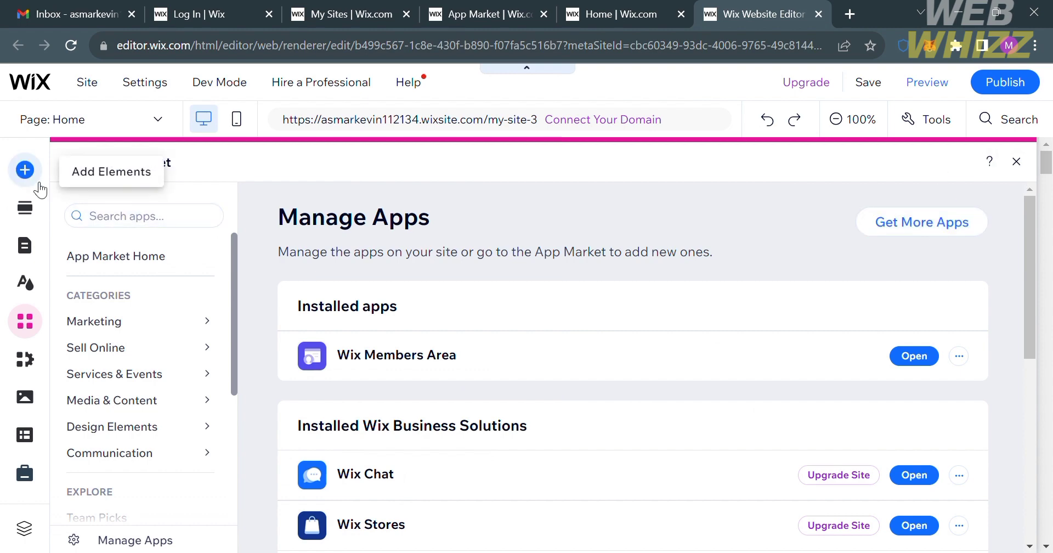
# Step: Browse the addable page elements, including images, buttons, galleries, menus, CMS and text, and close the element library
pyautogui.click(25, 170)
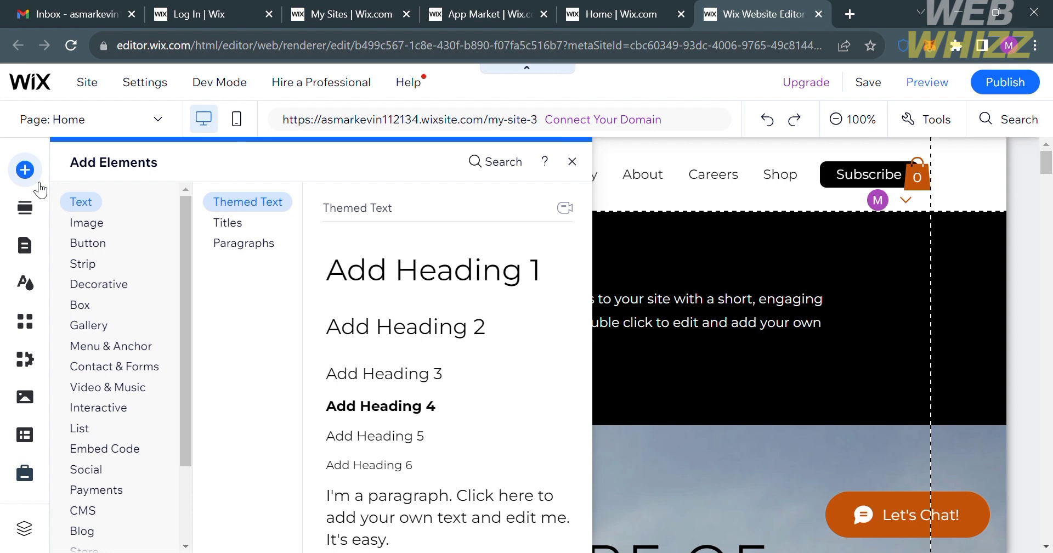
pyautogui.click(83, 222)
pyautogui.click(88, 243)
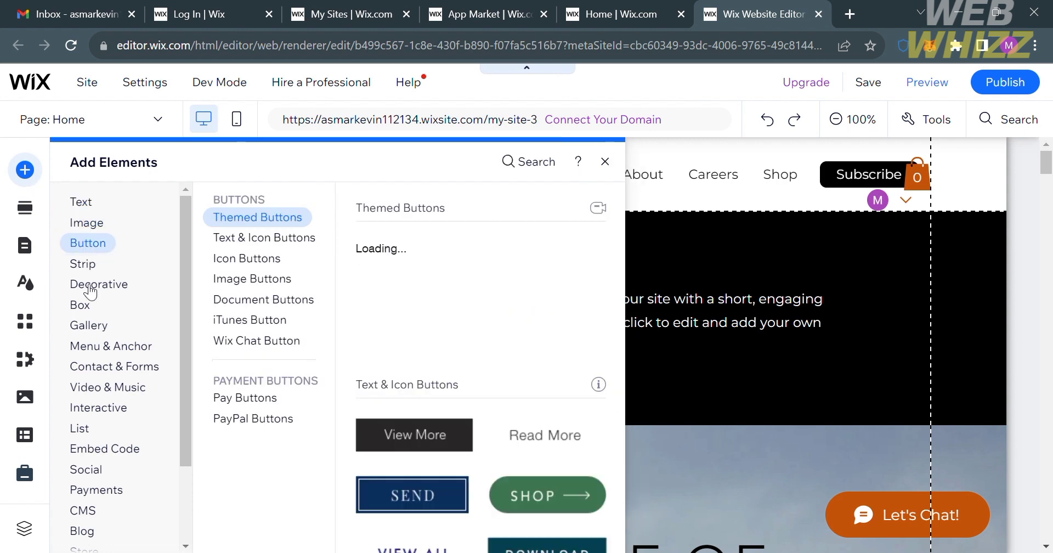
pyautogui.click(88, 325)
pyautogui.click(99, 346)
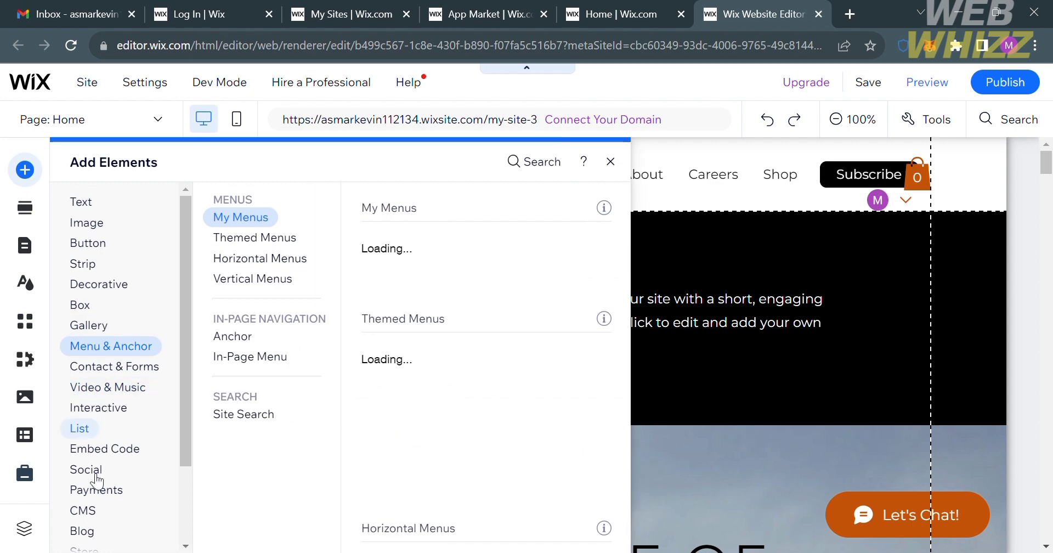
pyautogui.click(88, 510)
pyautogui.scroll(-2, 95, 521)
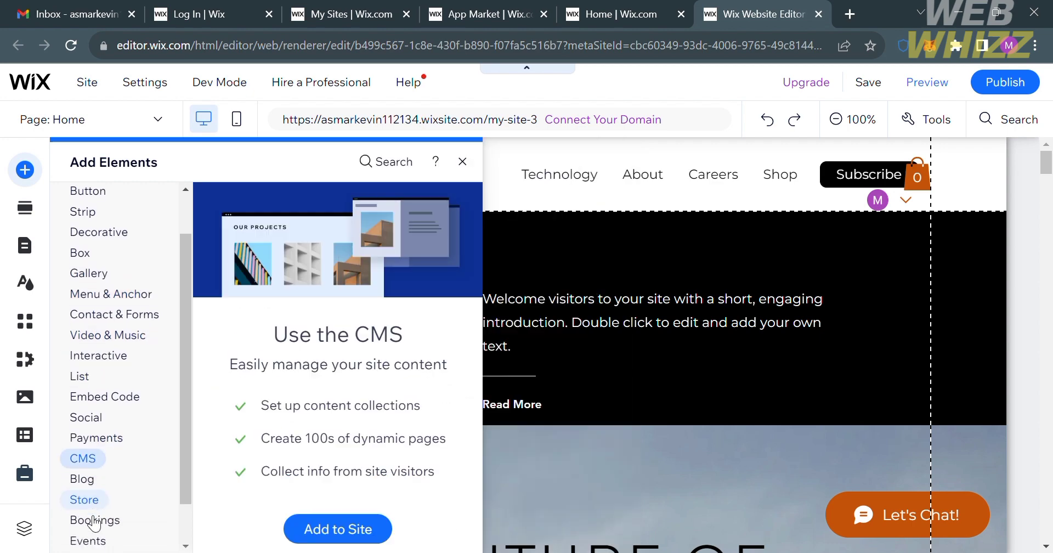
pyautogui.scroll(2, 95, 532)
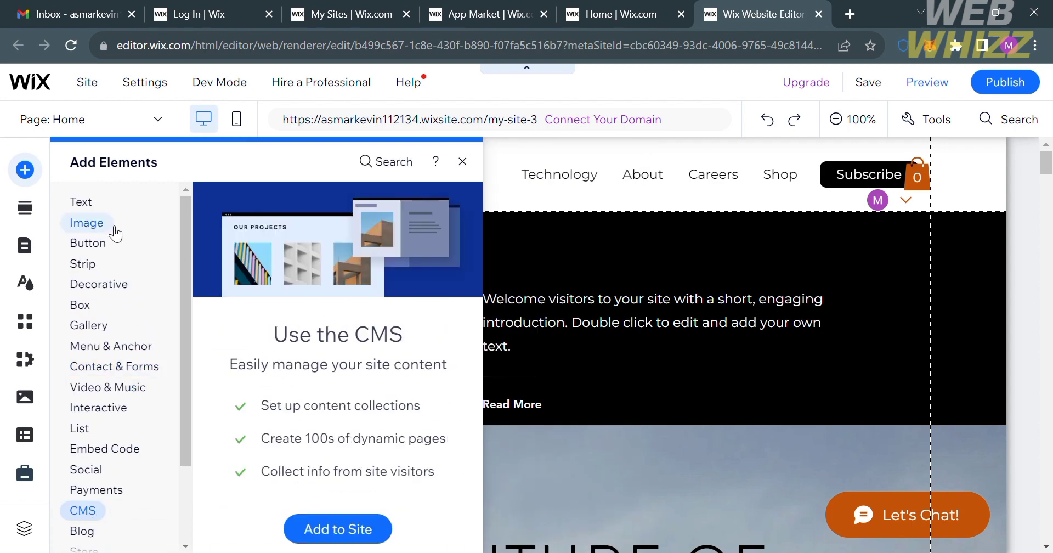
pyautogui.click(81, 202)
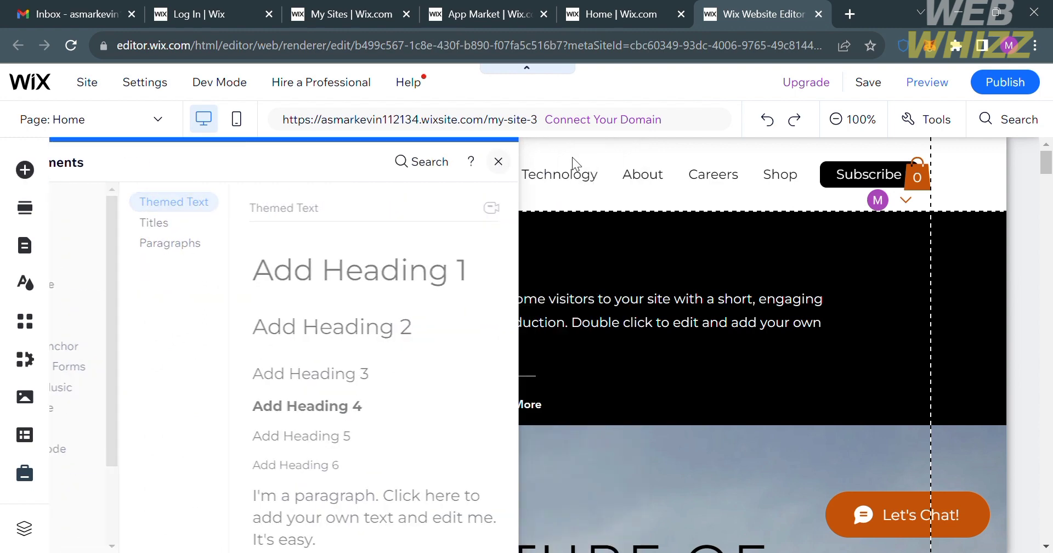
pyautogui.click(571, 157)
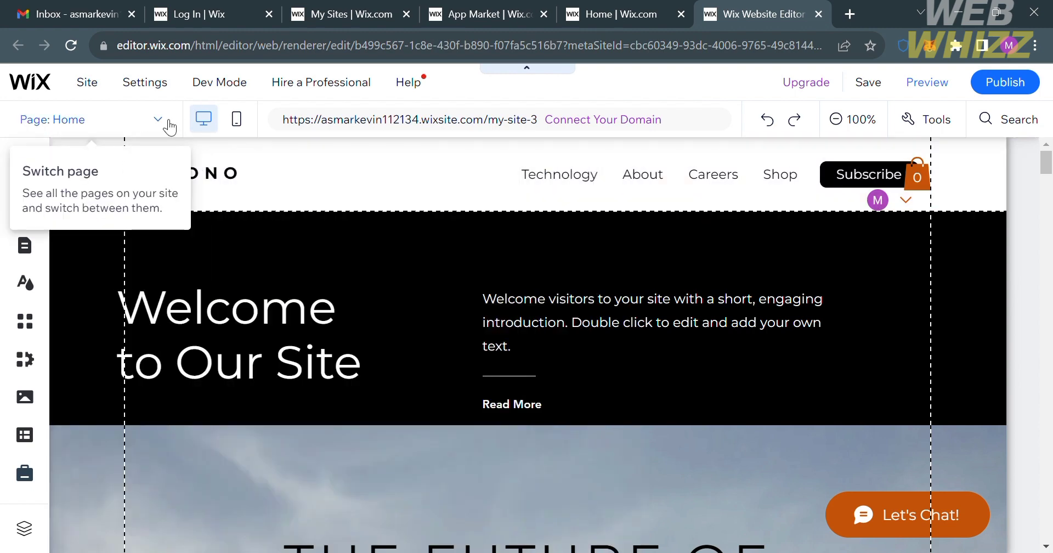
# Step: Review the site's page list and the Home page's mobile layout, returning to the desktop editor
pyautogui.click(165, 121)
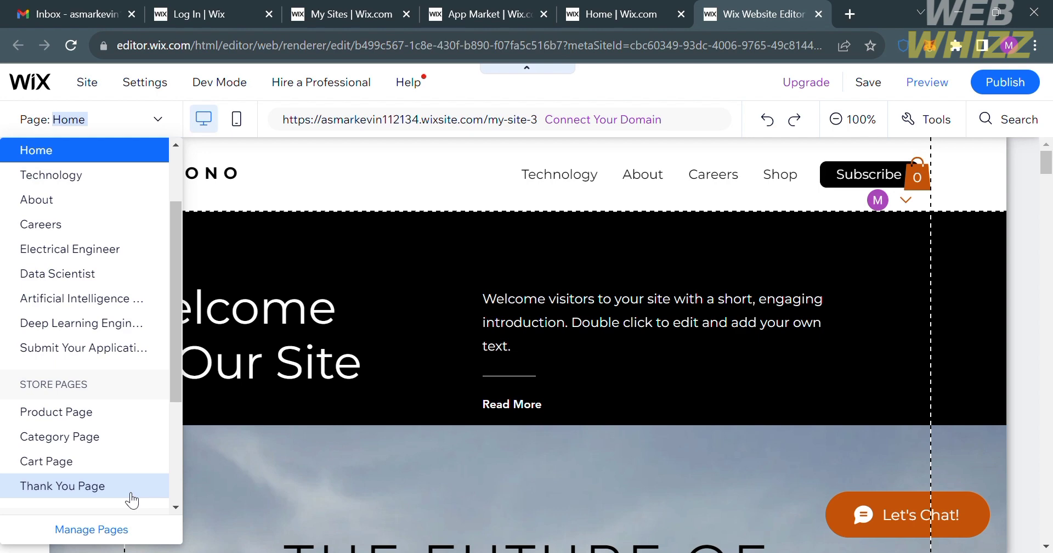
pyautogui.scroll(-5, 132, 500)
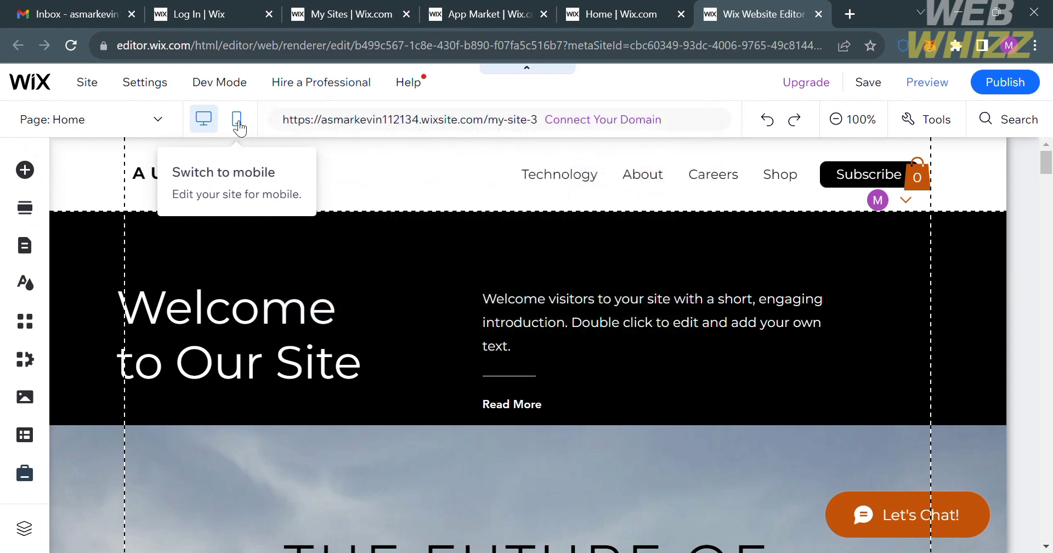
pyautogui.click(237, 121)
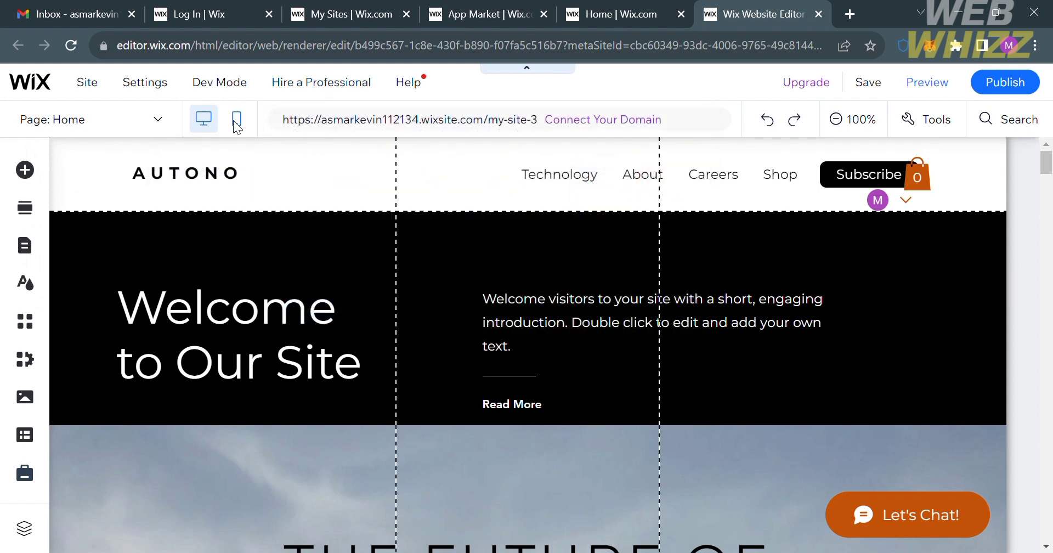
pyautogui.scroll(-10, 849, 395)
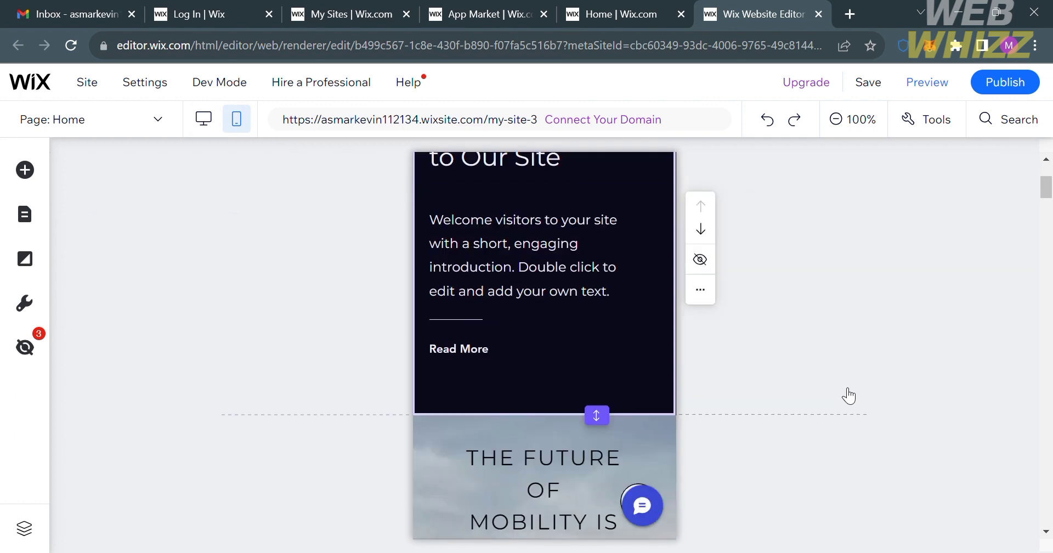
pyautogui.scroll(10, 849, 395)
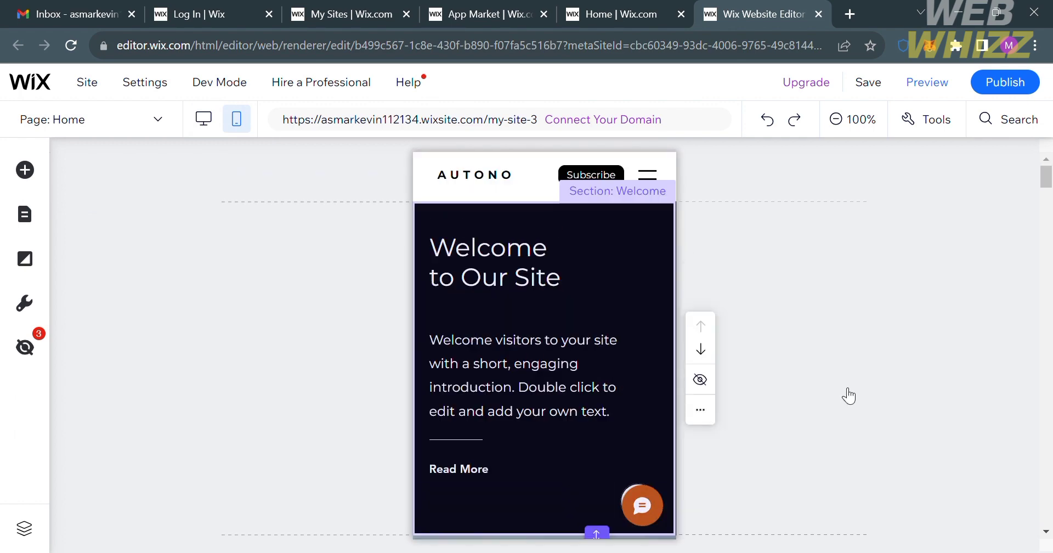
pyautogui.moveTo(217, 87)
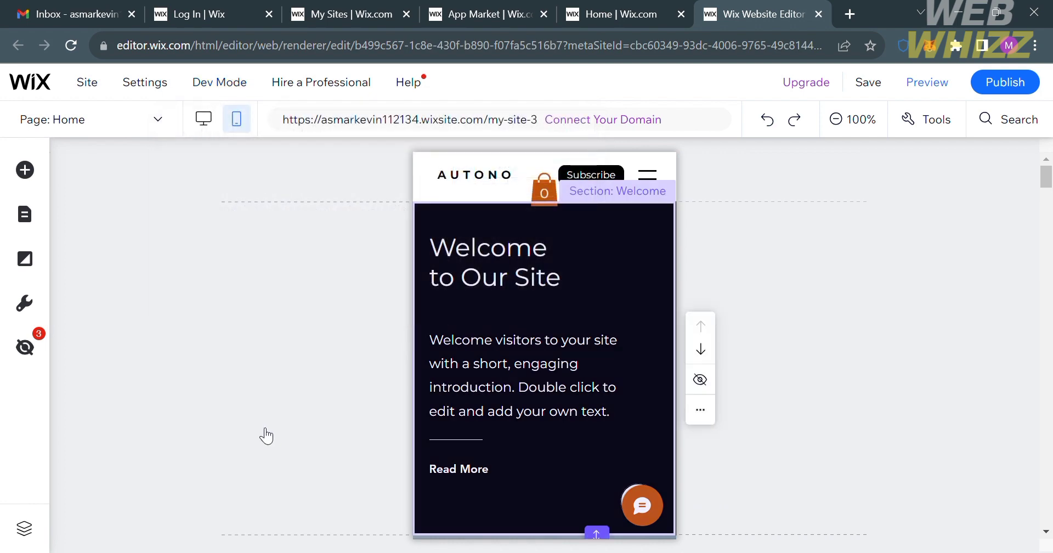
pyautogui.hotkey('ctrl', 'shift', 'm')
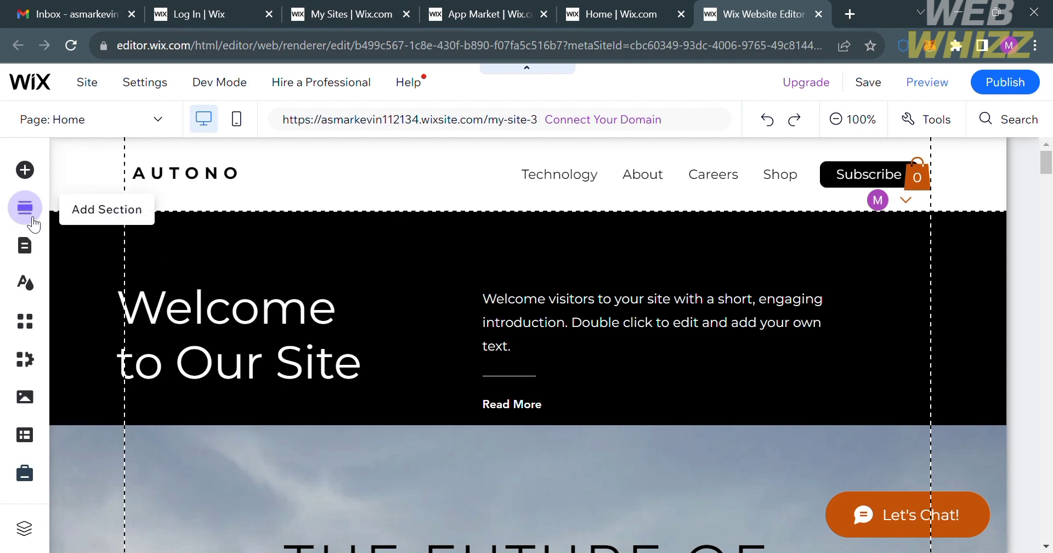
# Step: Add a blank section below the Welcome section of the Home page
pyautogui.click(25, 208)
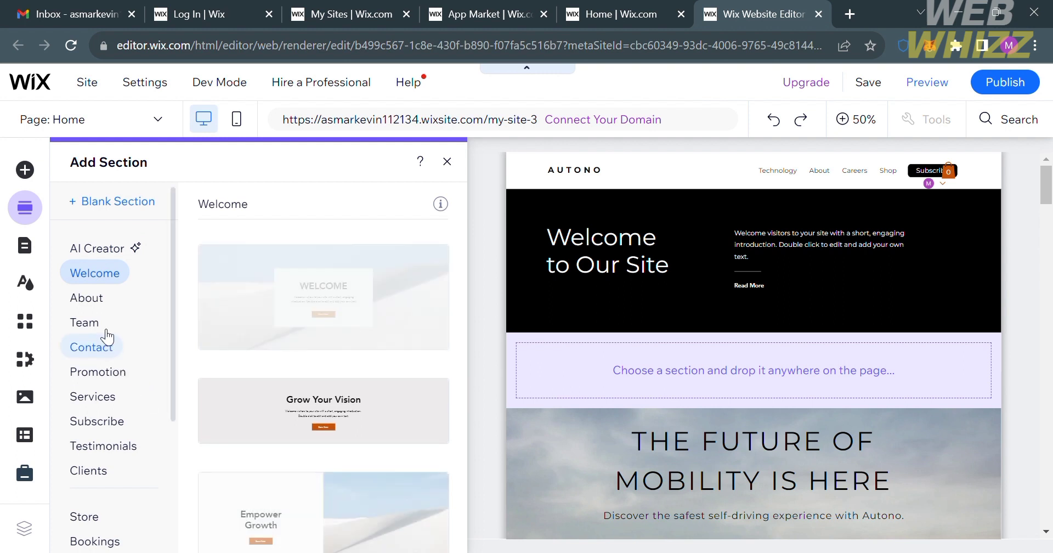
pyautogui.scroll(-4, 98, 330)
pyautogui.scroll(4, 96, 320)
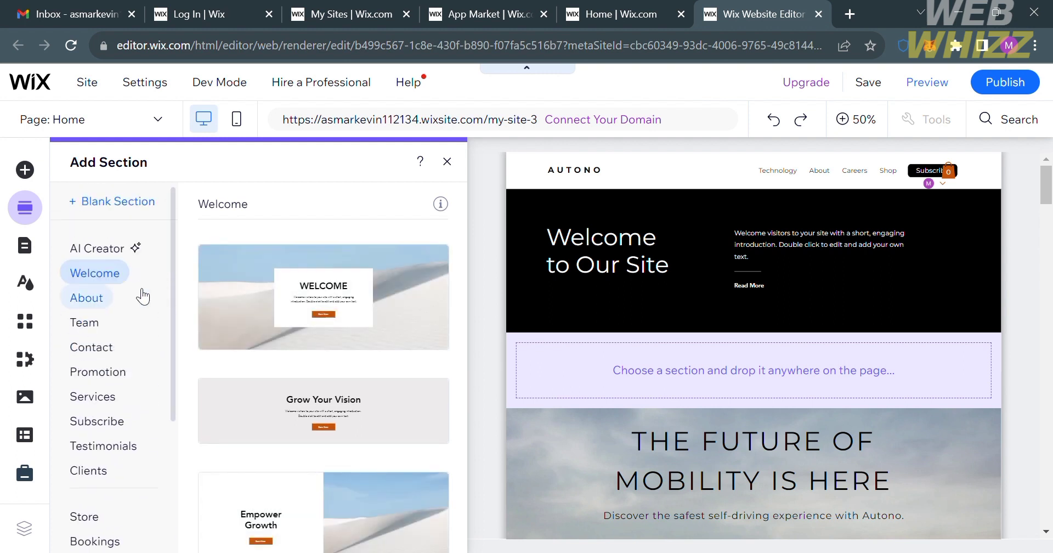
pyautogui.click(110, 214)
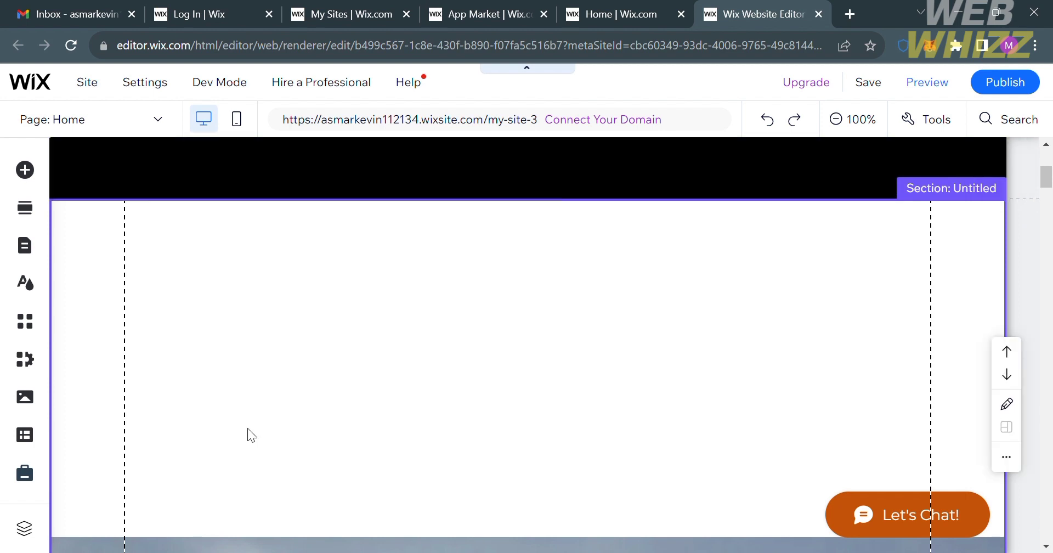
# Step: Open the Member Signup Form settings among the site's signup and login pages and keep Default Form as the form visitors see
pyautogui.click(26, 248)
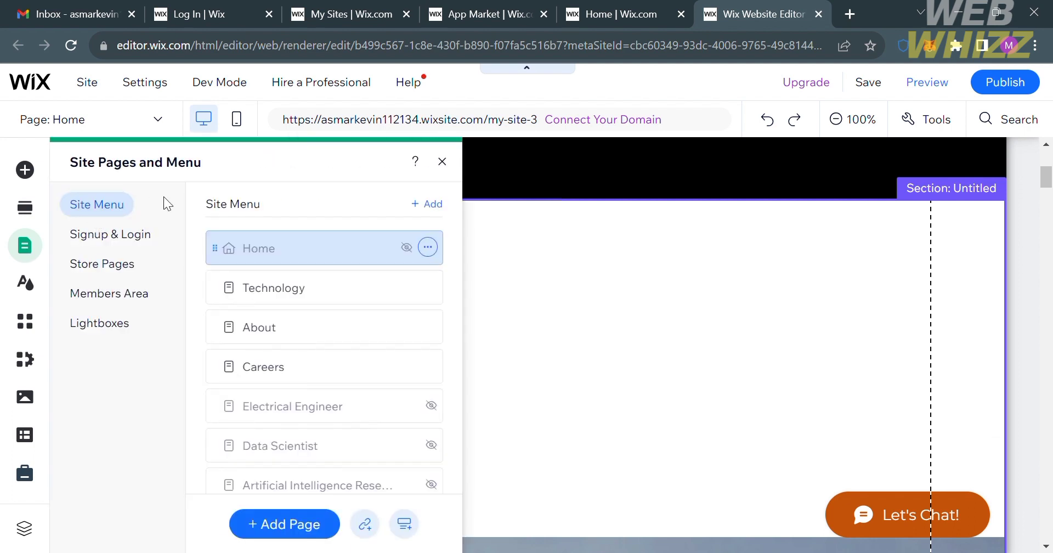
pyautogui.click(97, 248)
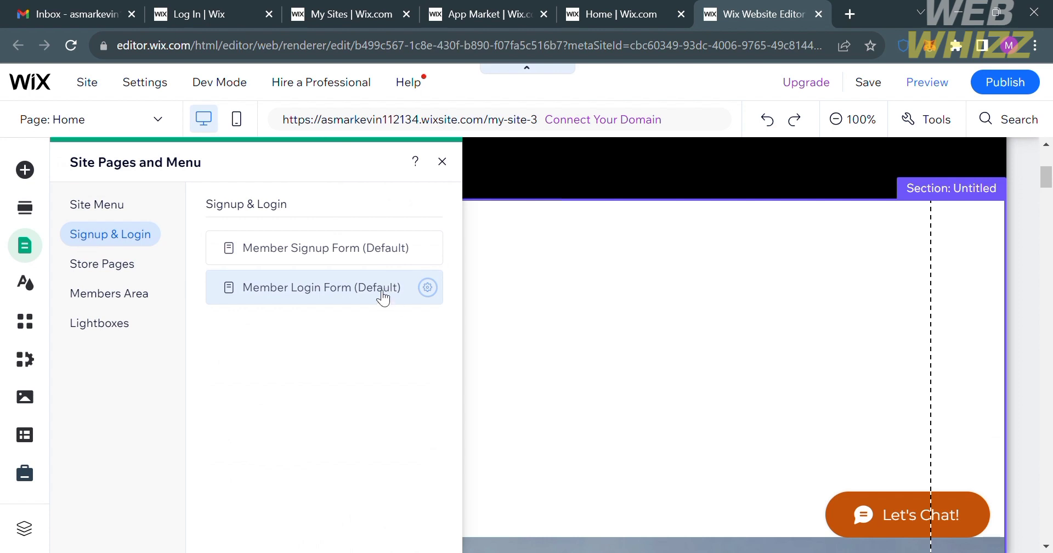
pyautogui.click(366, 261)
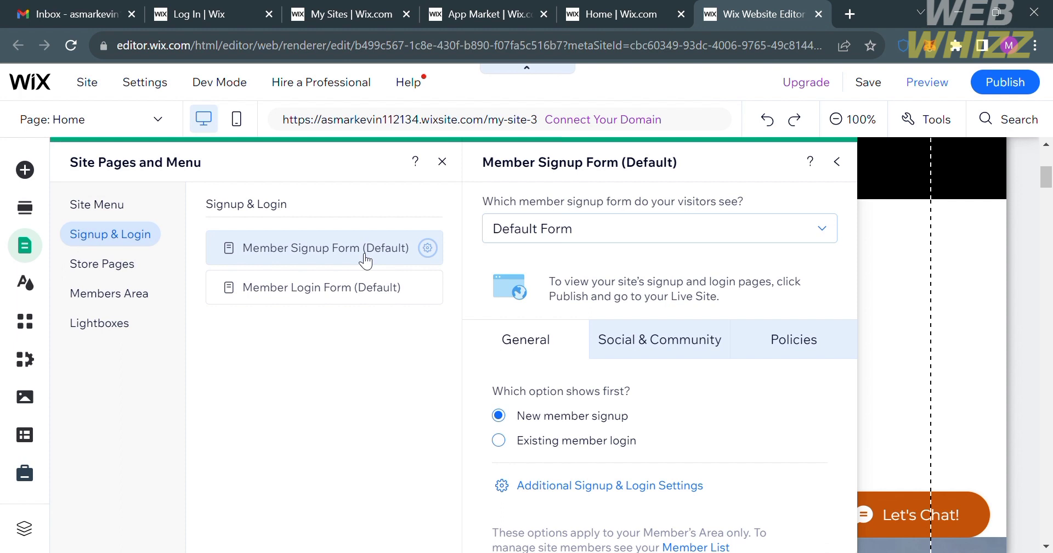
pyautogui.click(784, 226)
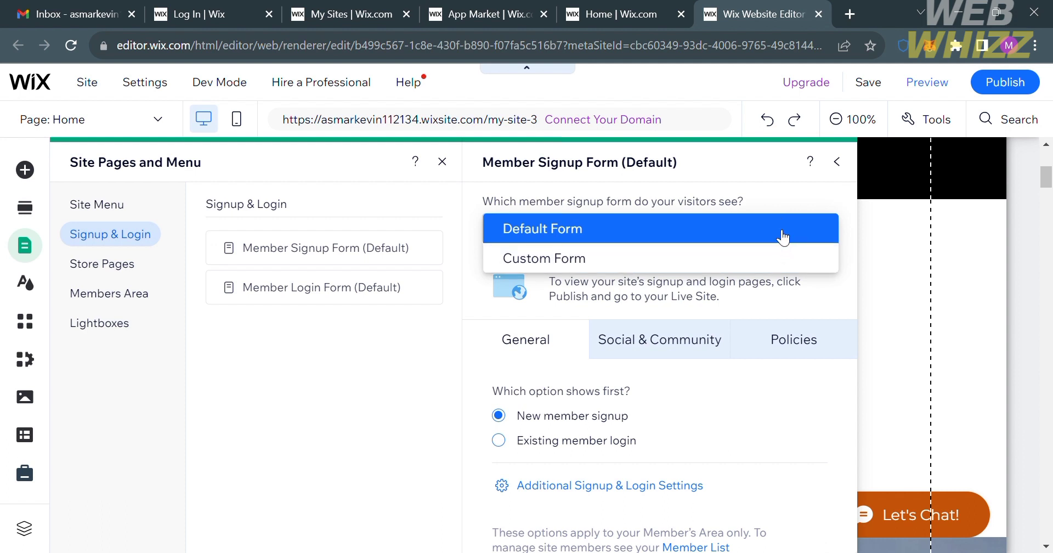
pyautogui.click(783, 232)
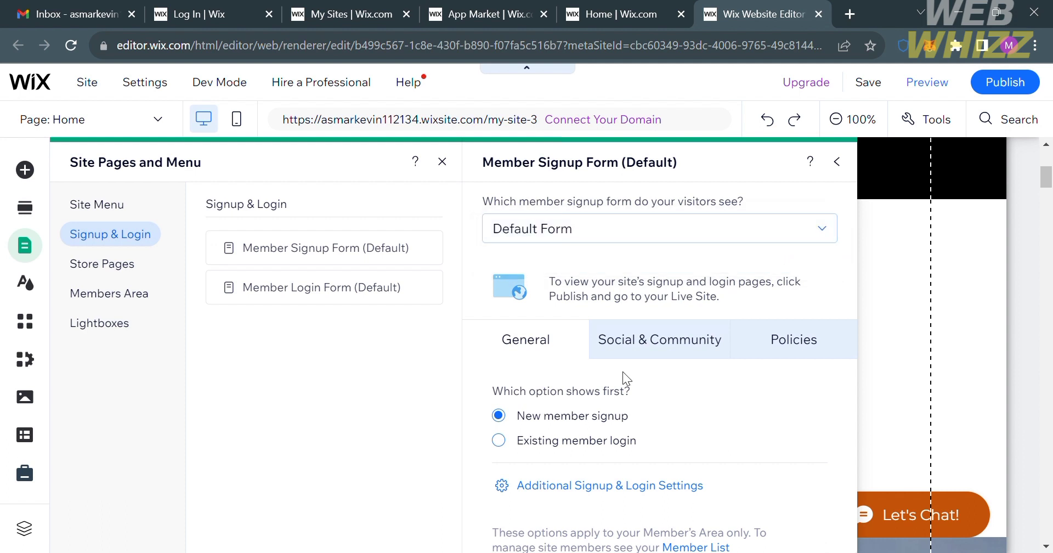
# Step: Review the signup form's Social & Community and Policies settings, switching the Terms of Use link on and off, and return to General
pyautogui.click(674, 349)
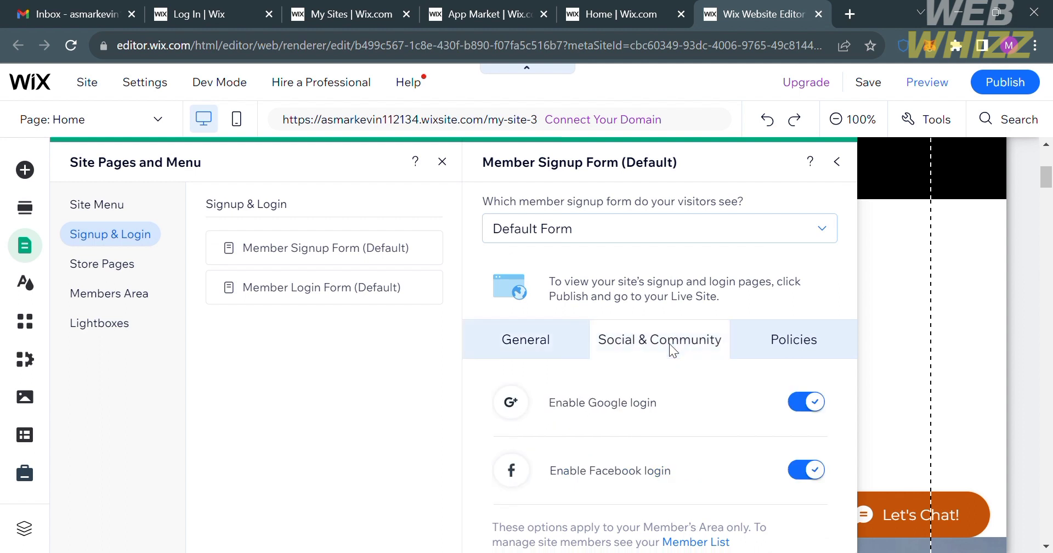
pyautogui.click(810, 349)
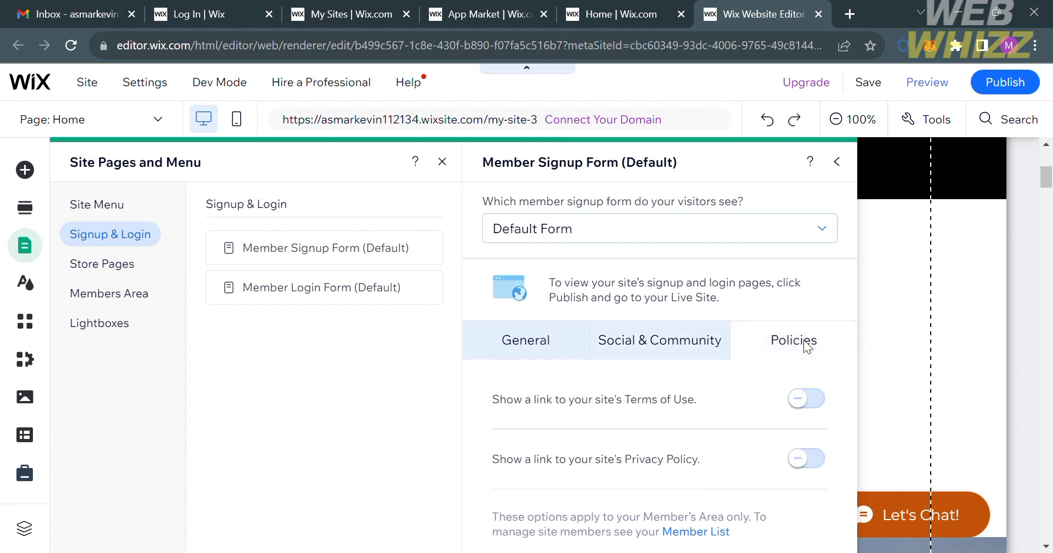
pyautogui.click(806, 404)
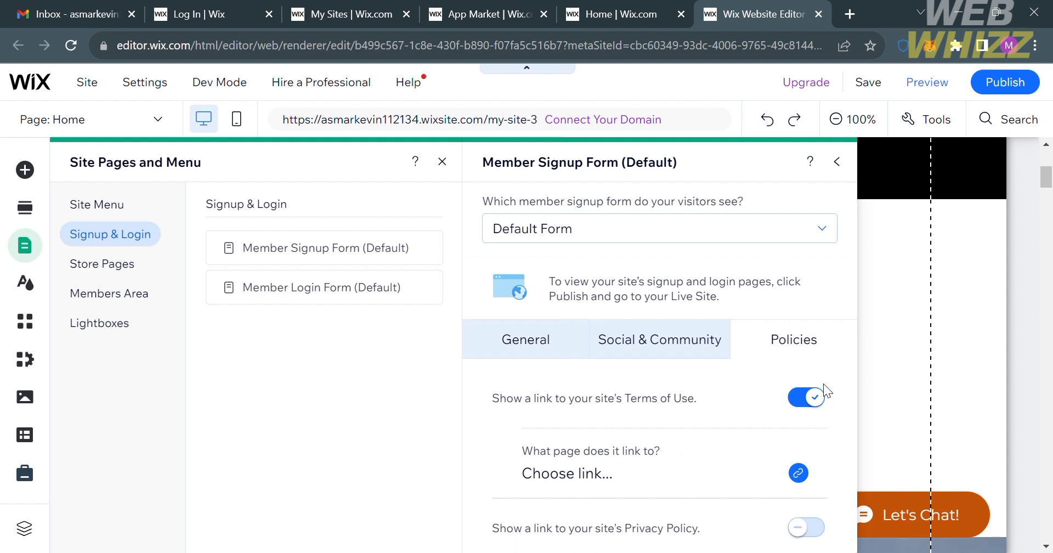
pyautogui.click(817, 403)
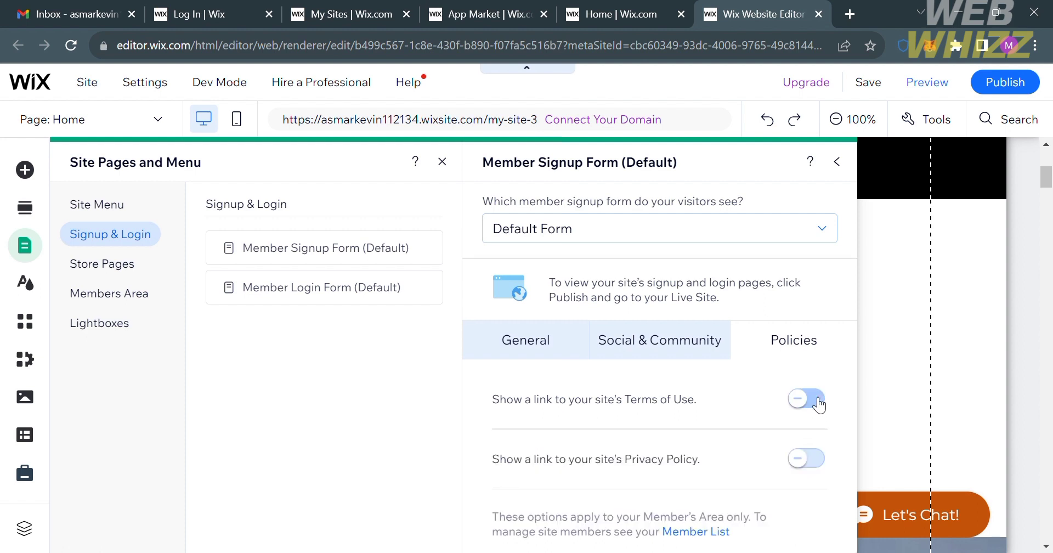
pyautogui.click(542, 345)
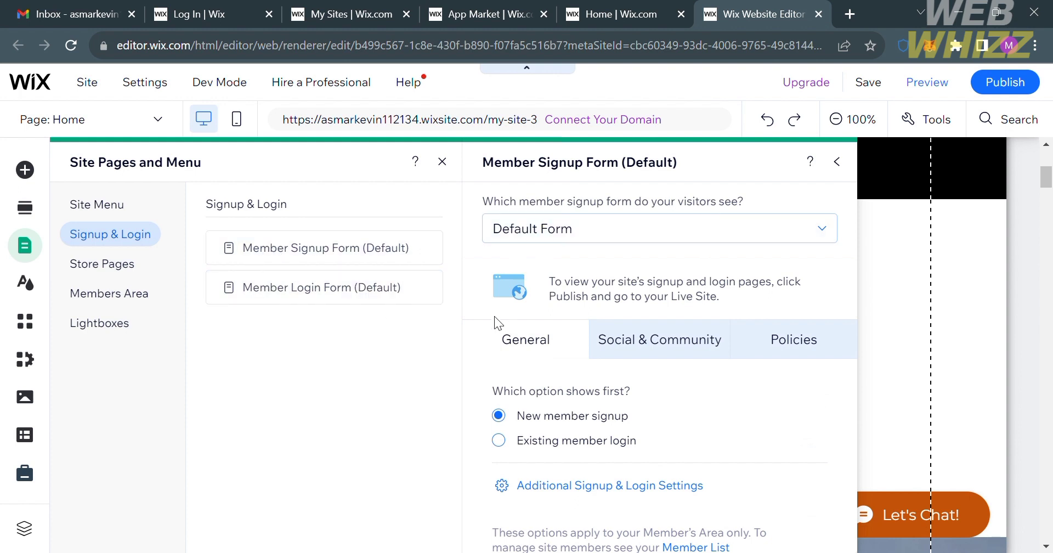
# Step: Compare the Member Login Form's general settings with those of the Member Signup Form and close the site pages list
pyautogui.click(358, 287)
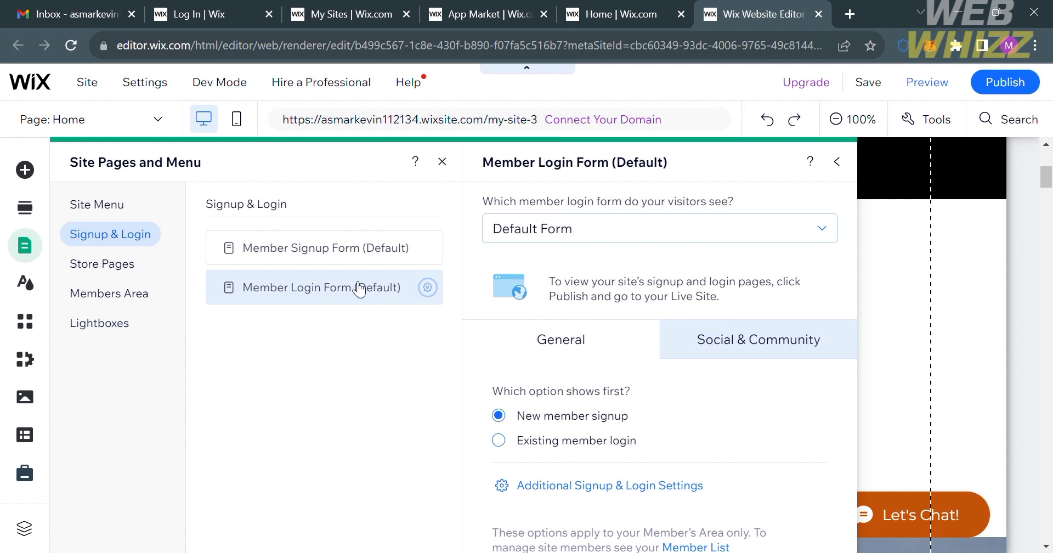
pyautogui.click(379, 247)
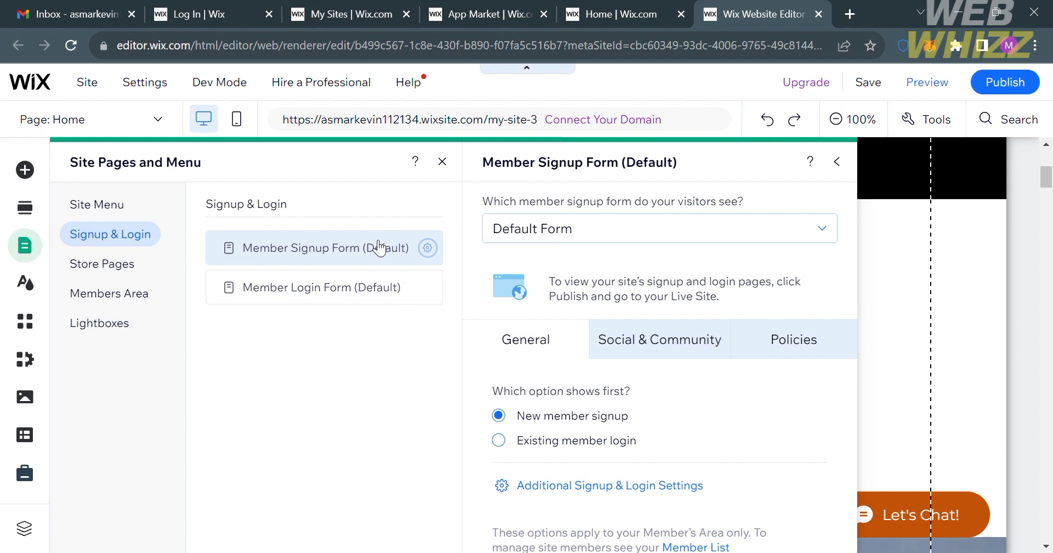
pyautogui.click(24, 245)
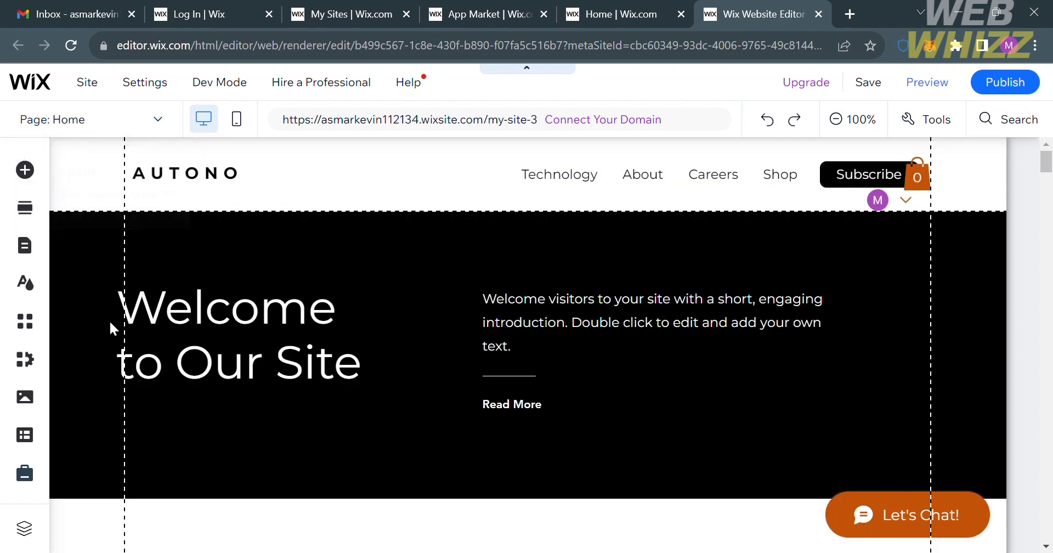
pyautogui.scroll(-3, 169, 434)
pyautogui.scroll(3, 169, 434)
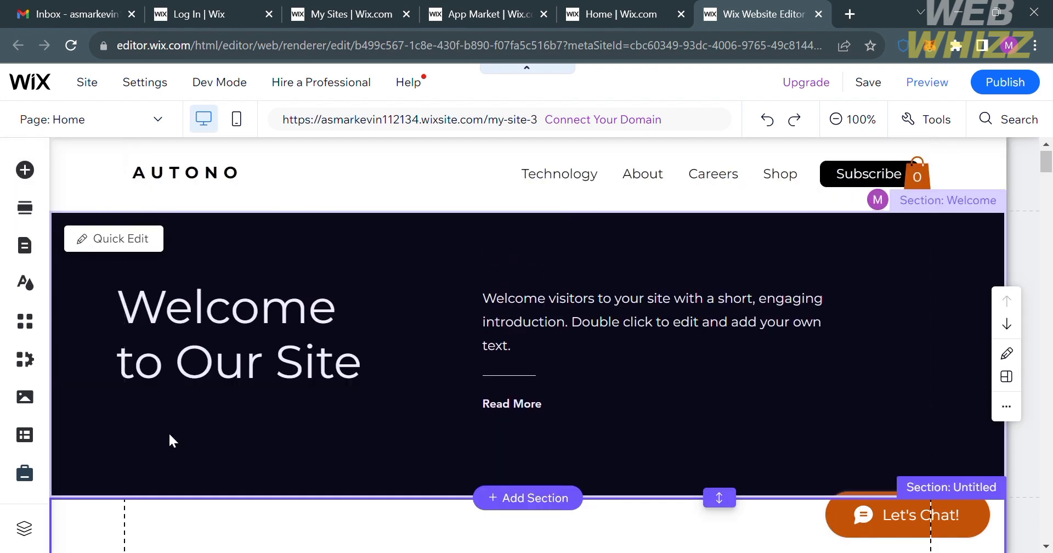
pyautogui.scroll(-5, 169, 432)
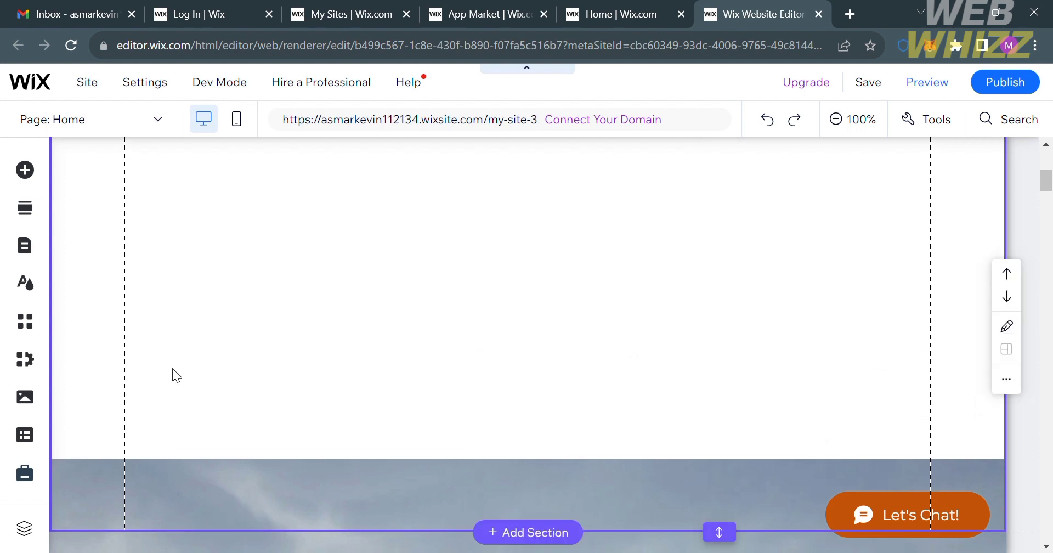
pyautogui.click(172, 367)
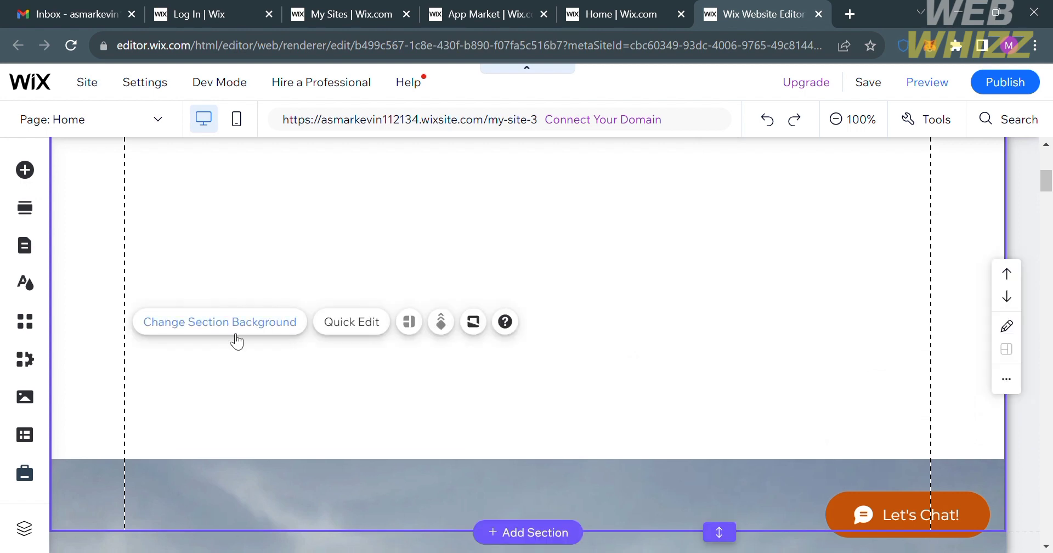
# Step: Open the Additional Signup & Login Settings from the Member Login Form's settings
pyautogui.click(25, 245)
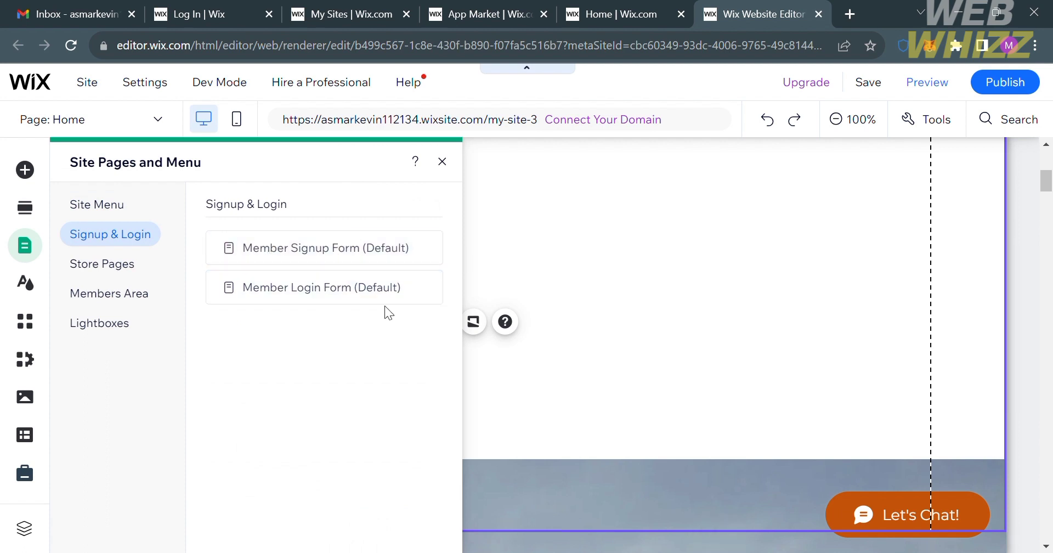
pyautogui.click(427, 287)
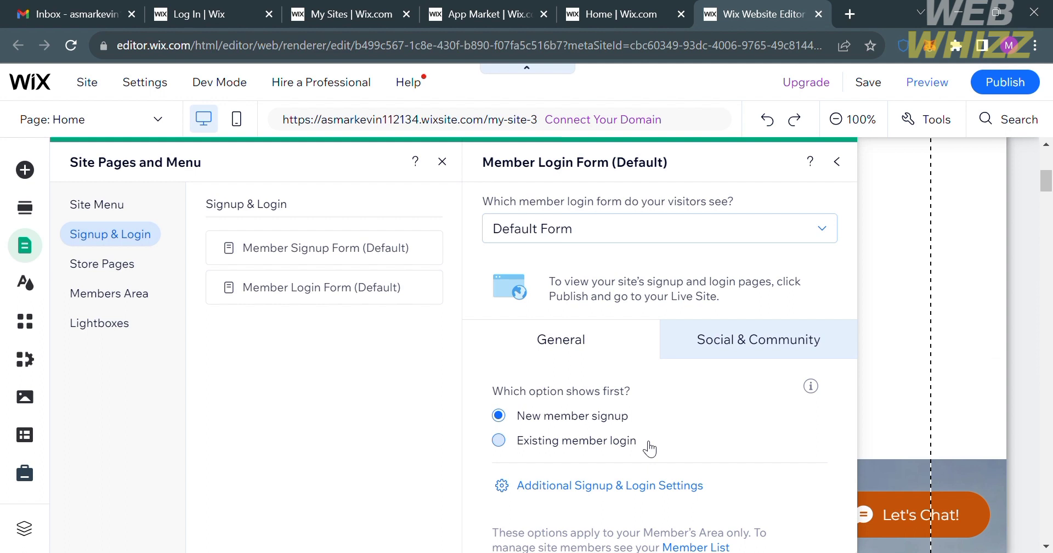
pyautogui.click(646, 486)
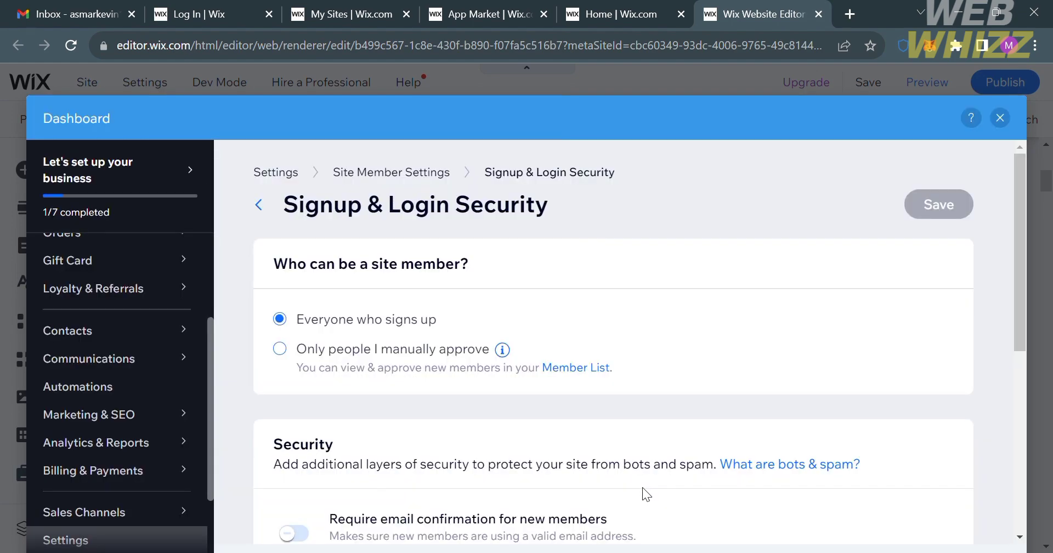
# Step: Require email confirmation for new members in the Signup & Login Security settings, with the After signup option
pyautogui.scroll(-5, 643, 489)
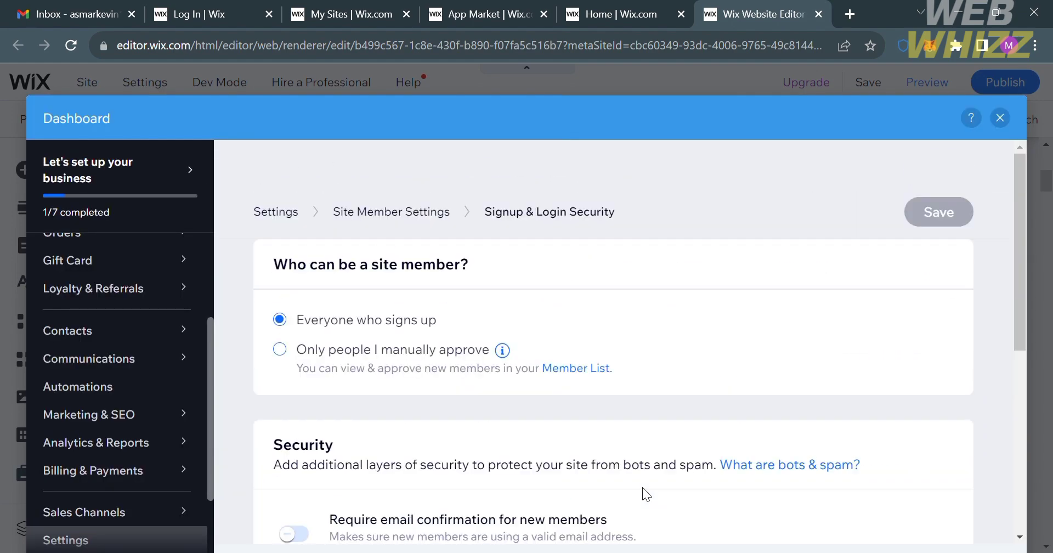
pyautogui.moveTo(132, 278)
pyautogui.scroll(3, 132, 277)
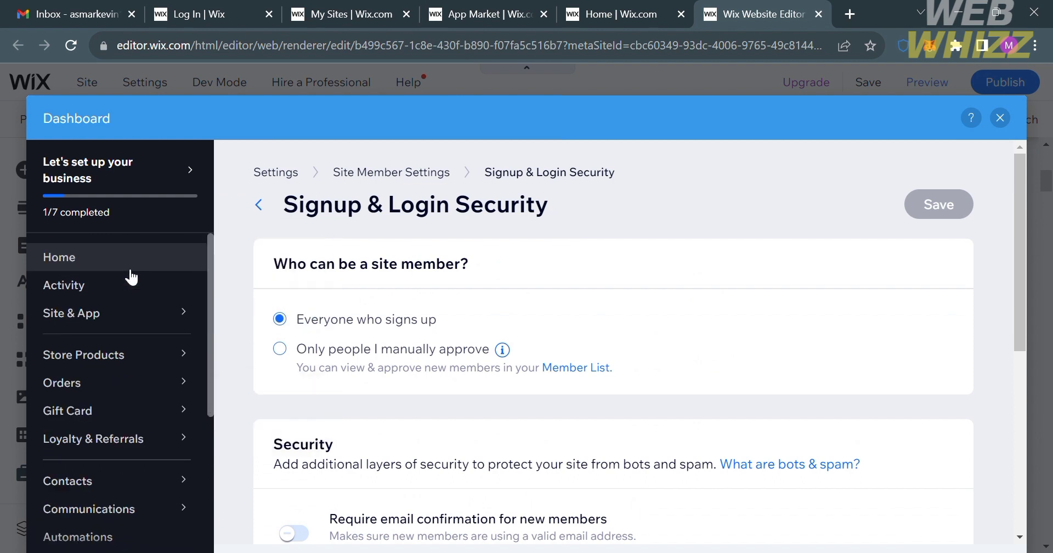
pyautogui.scroll(-3, 388, 376)
pyautogui.click(303, 349)
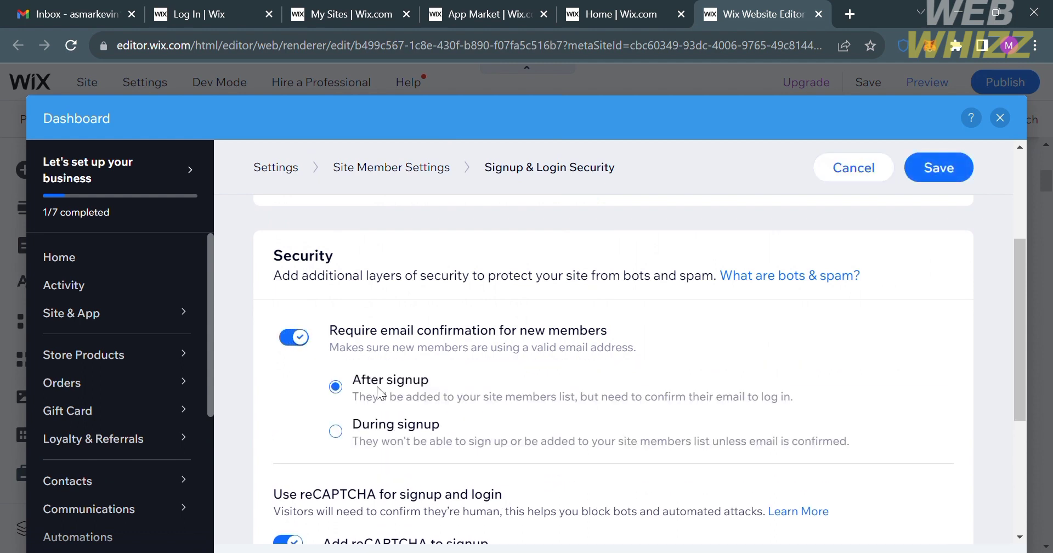
# Step: Add reCAPTCHA to login with the Always option, save the security settings, and close the dashboard and site pages list
pyautogui.scroll(-3, 381, 392)
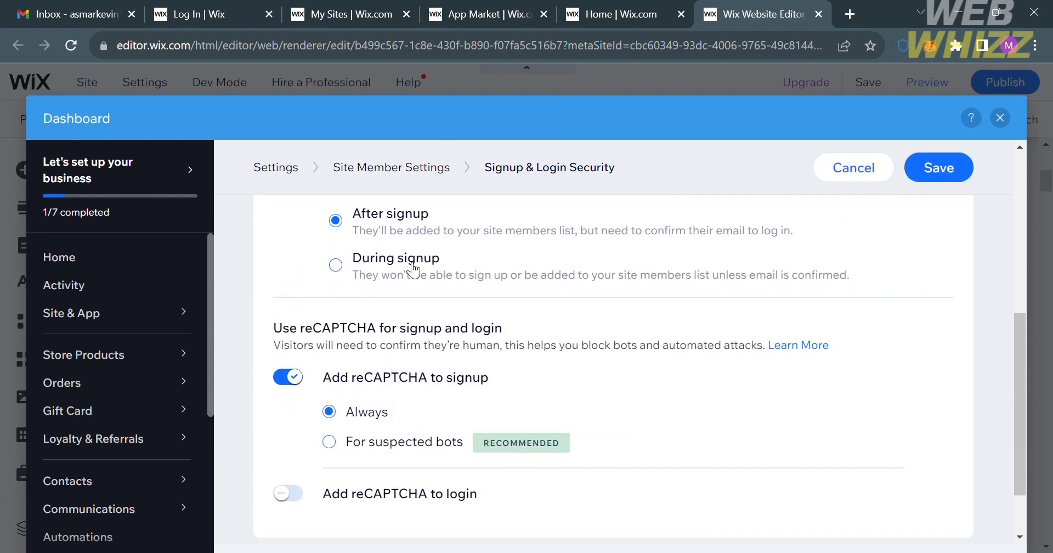
pyautogui.scroll(-1, 382, 468)
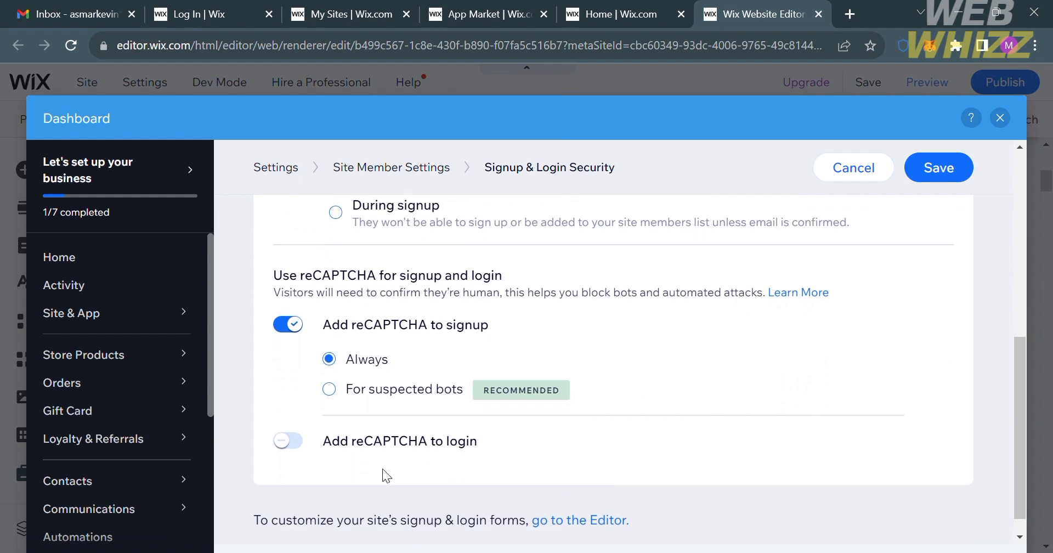
pyautogui.scroll(-1, 383, 469)
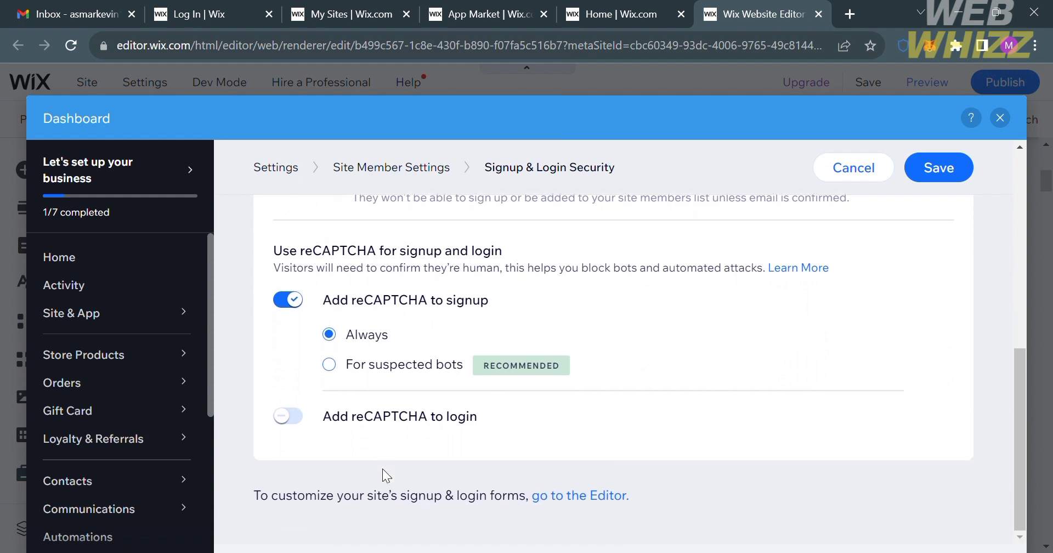
pyautogui.click(292, 418)
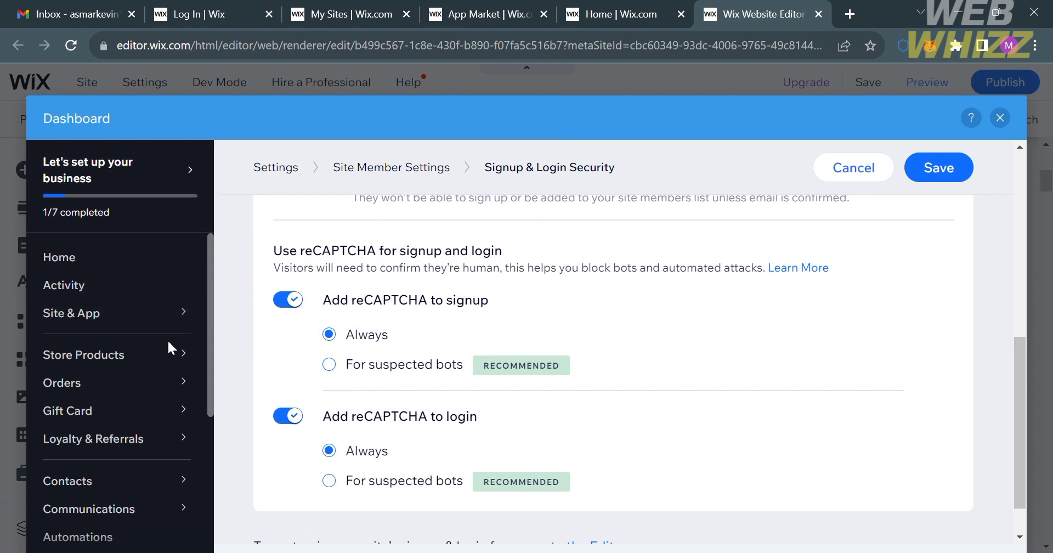
pyautogui.click(960, 169)
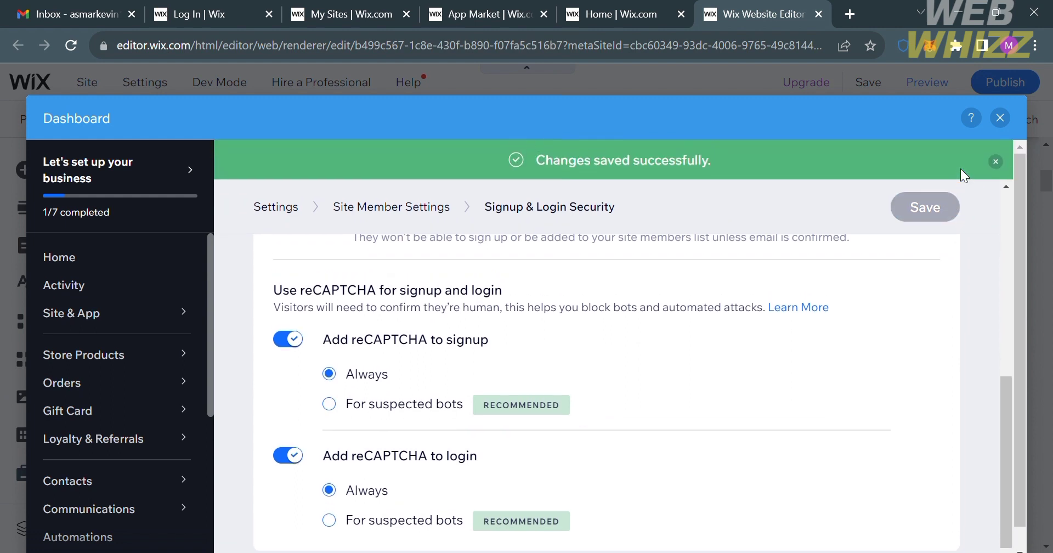
pyautogui.press('Escape')
pyautogui.click(444, 161)
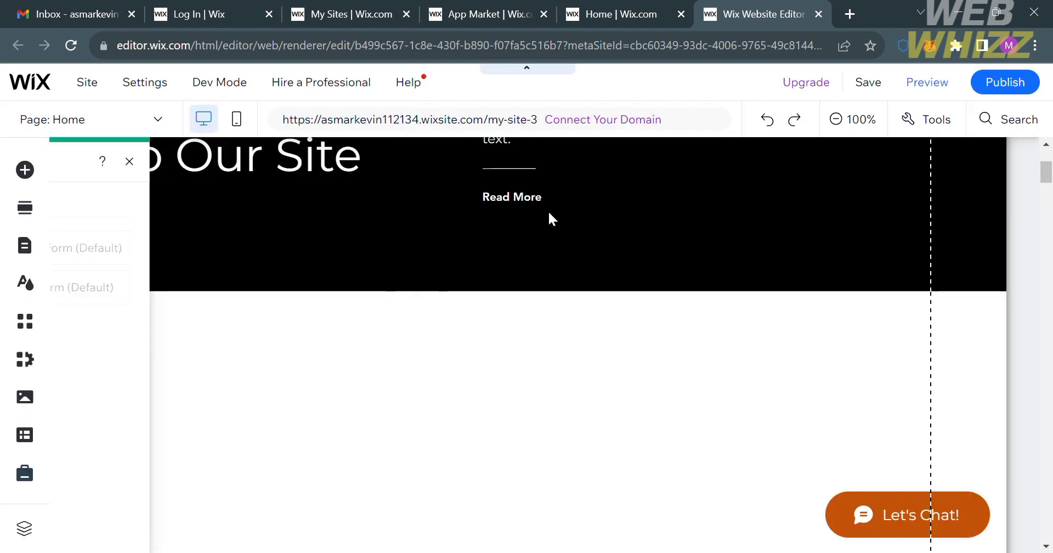
# Step: Open the Home page of the site in Preview mode
pyautogui.scroll(-1, 751, 410)
pyautogui.scroll(5, 751, 411)
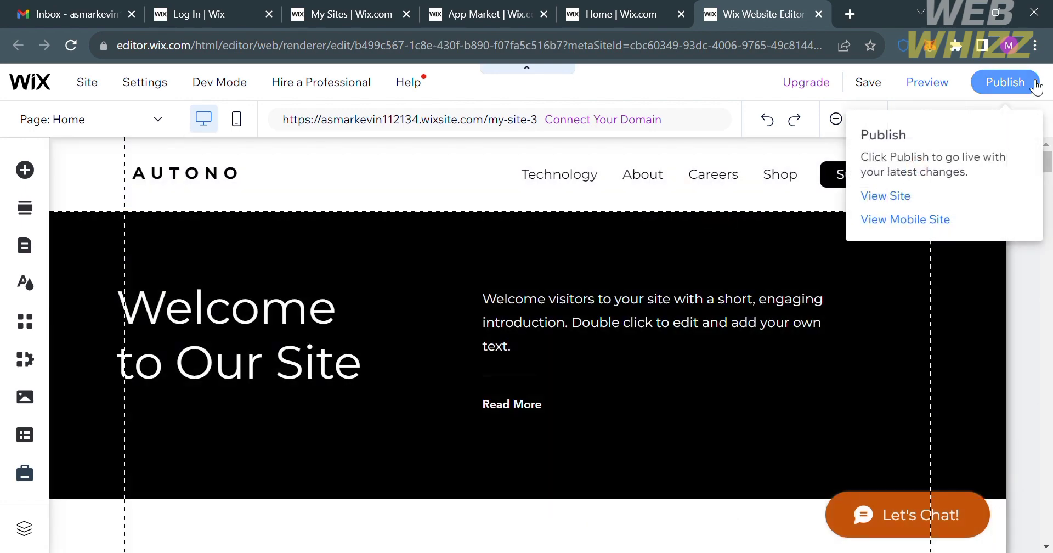
pyautogui.click(1005, 88)
pyautogui.click(906, 95)
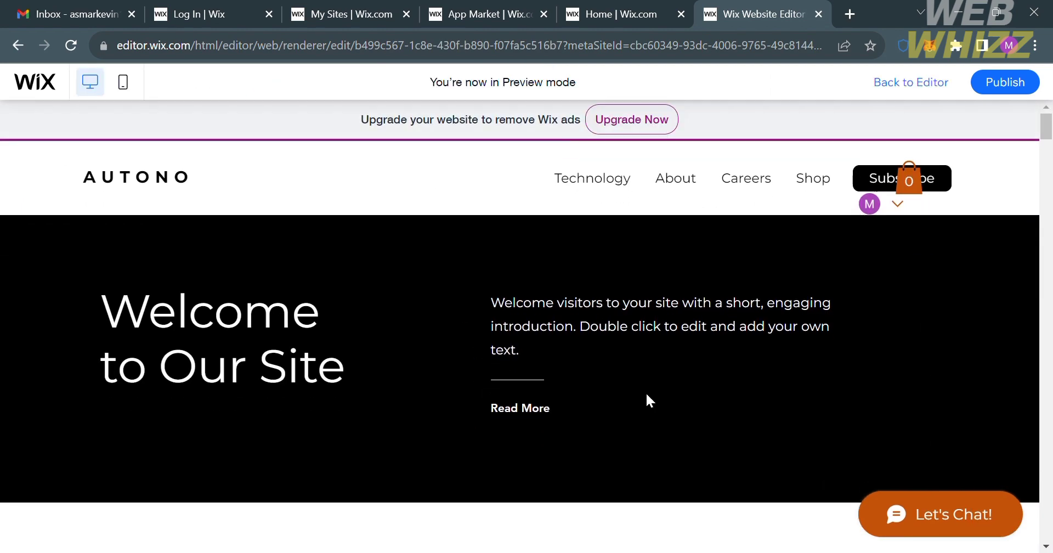
# Step: Browse the previewed Home page and the job page behind Apply Now, and switch to the Wix Log In browser tab
pyautogui.scroll(-5, 646, 392)
pyautogui.scroll(3, 647, 393)
pyautogui.scroll(-10, 795, 367)
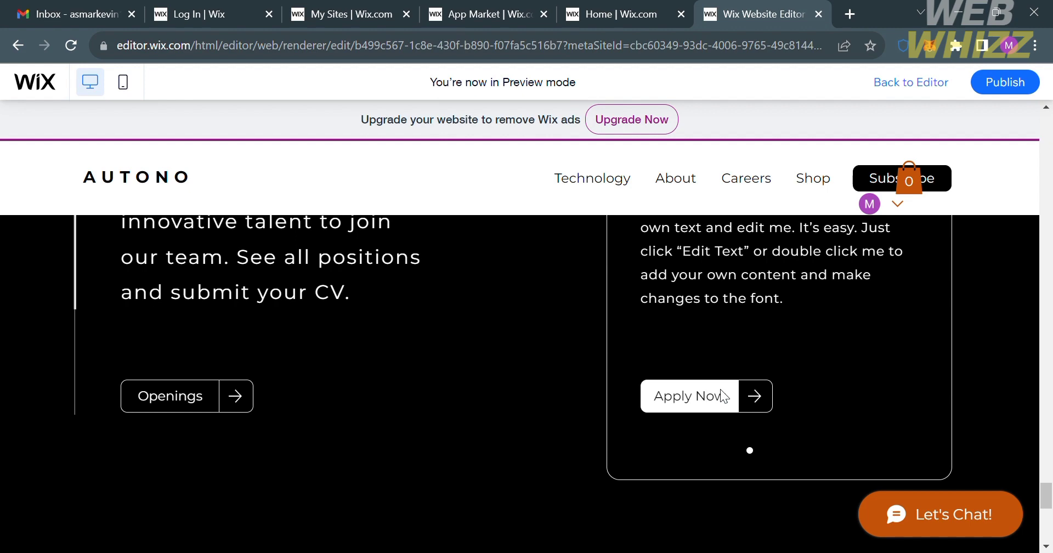
pyautogui.click(722, 396)
pyautogui.scroll(-3, 720, 389)
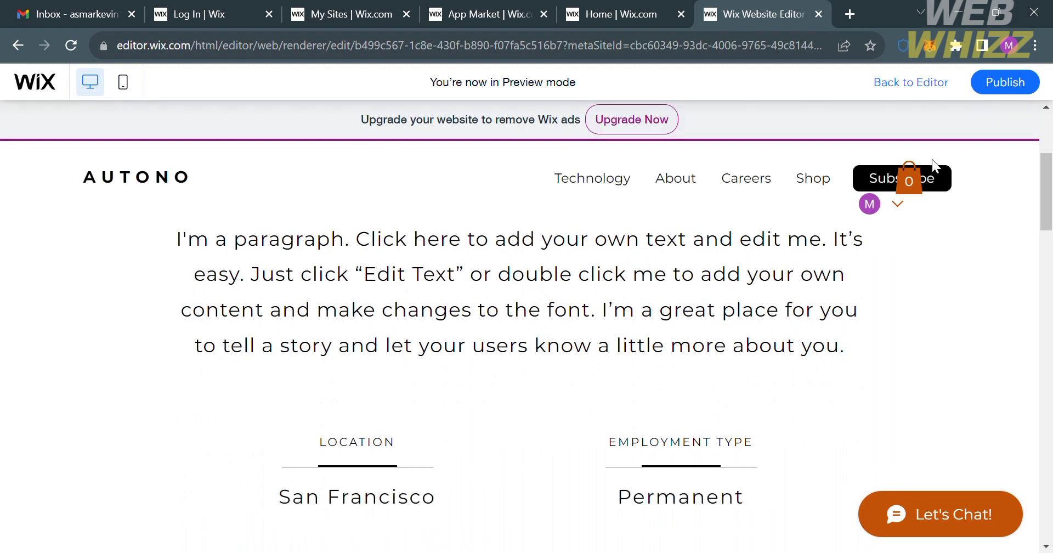
pyautogui.hotkey('ctrl', '2')
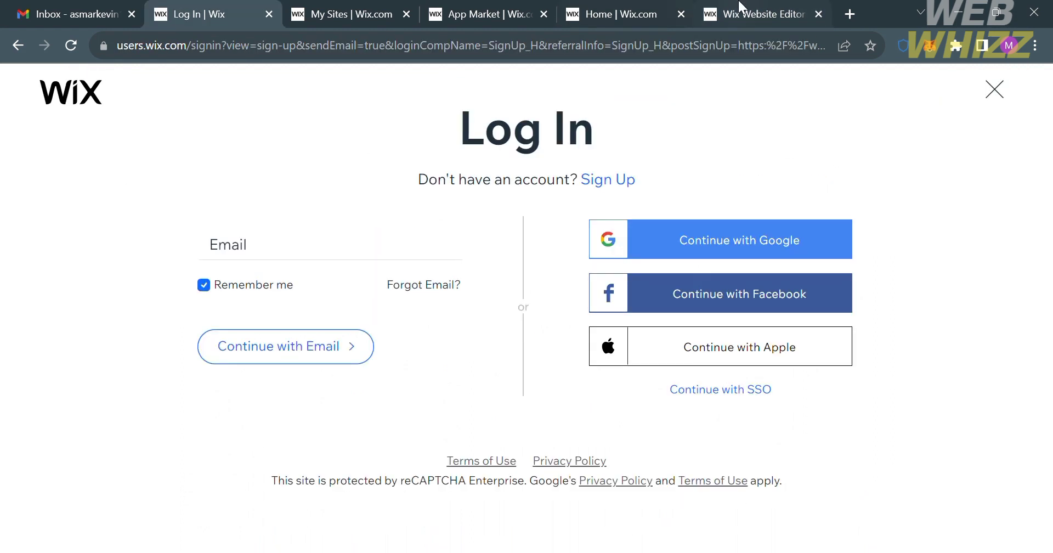